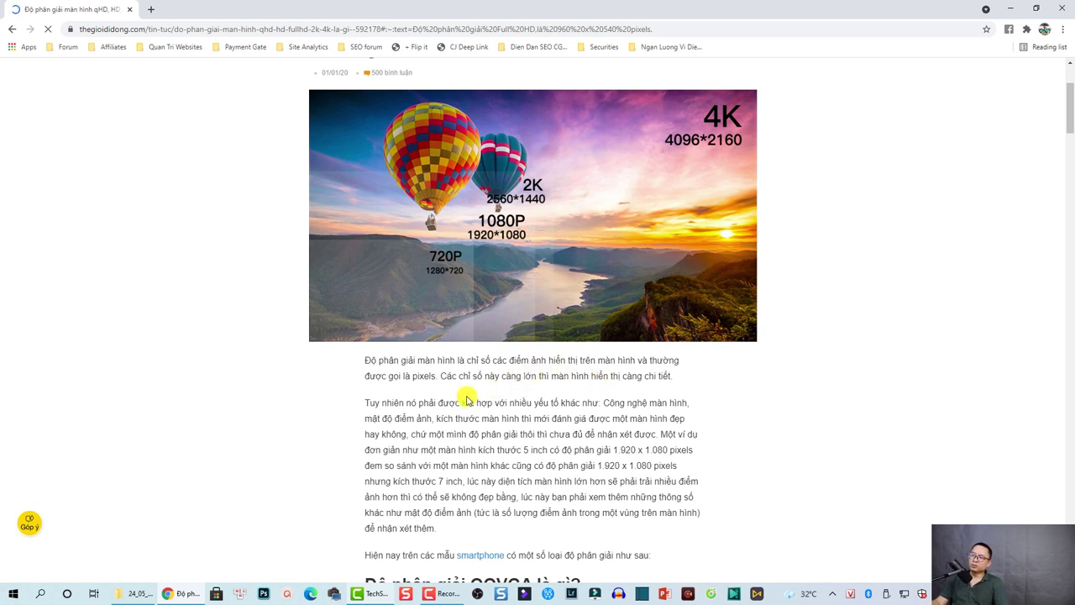
Read through the article on screen resolutions, from the QQVGA section to the HD and HD+ section.
{"action": "scroll", "coordinate": [504, 388], "scroll_direction": "down", "scroll_amount": 1}
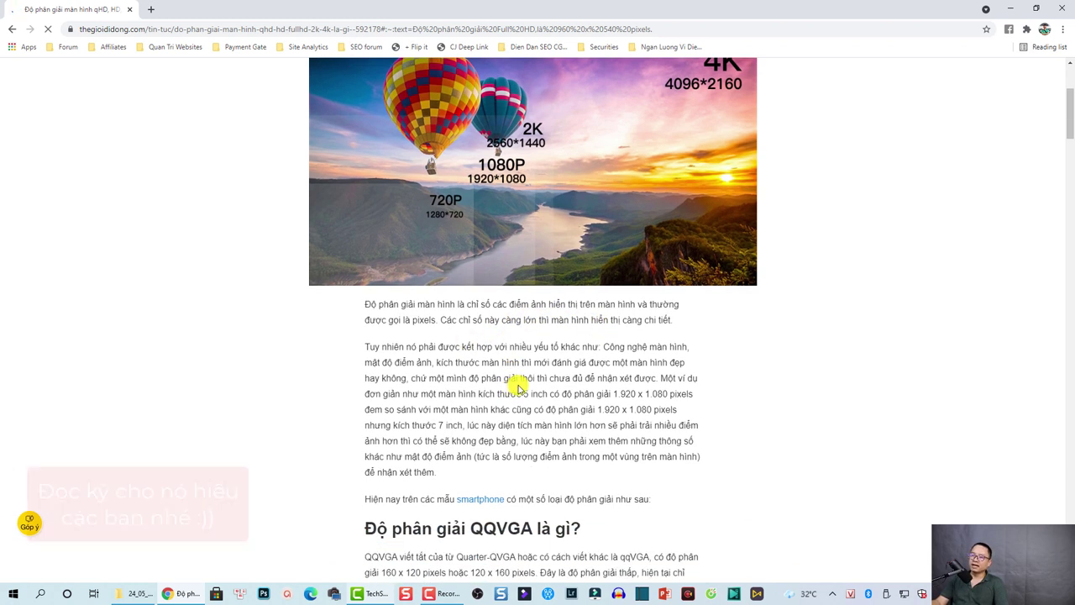
{"action": "scroll", "coordinate": [517, 382], "scroll_direction": "down", "scroll_amount": 3}
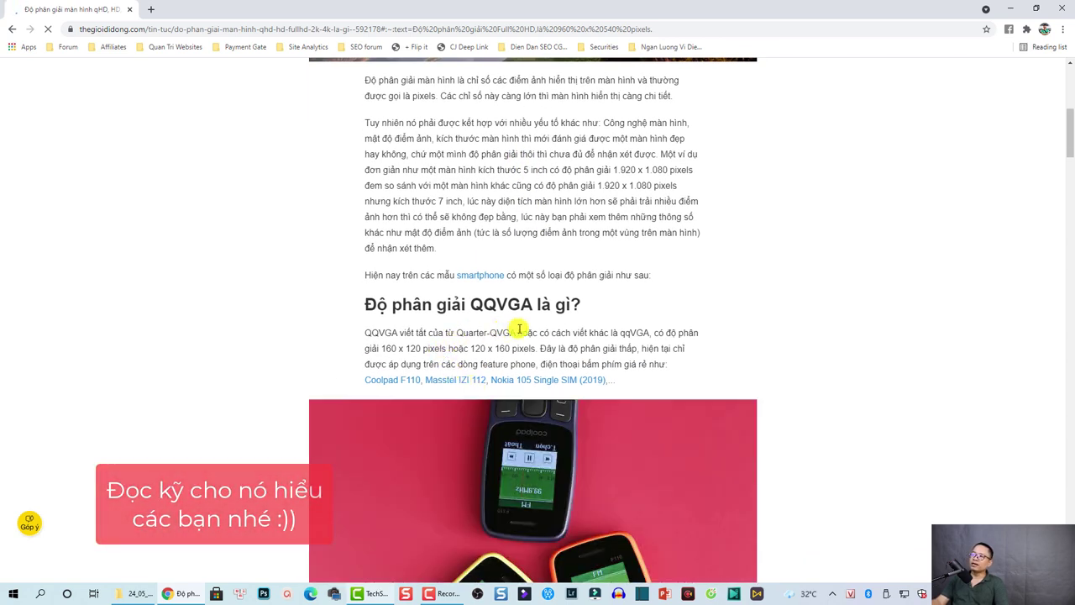
{"action": "scroll", "coordinate": [518, 329], "scroll_direction": "down", "scroll_amount": 6}
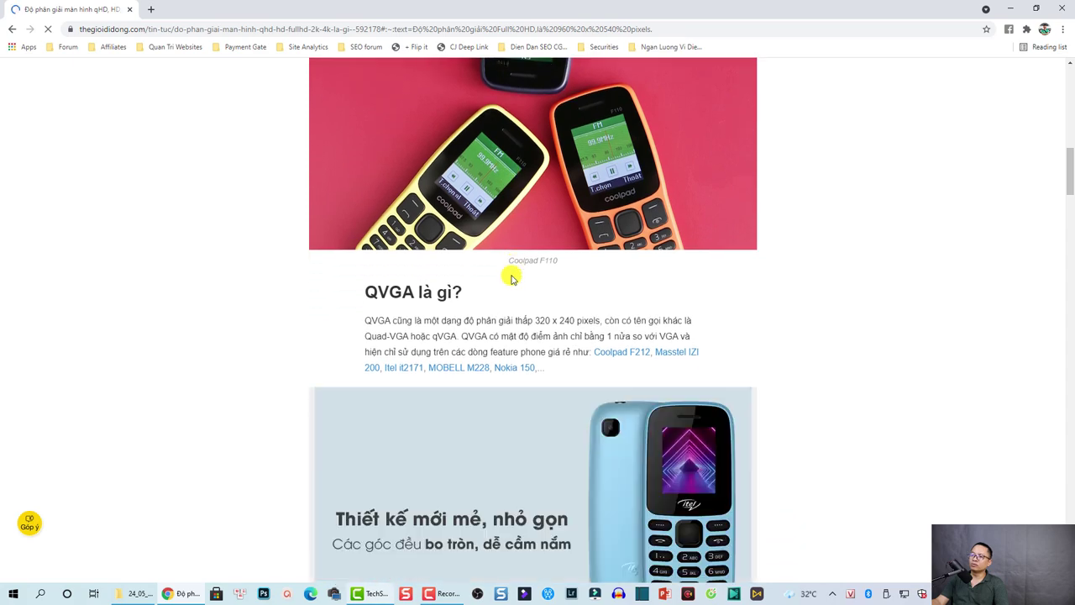
{"action": "scroll", "coordinate": [514, 279], "scroll_direction": "down", "scroll_amount": 7}
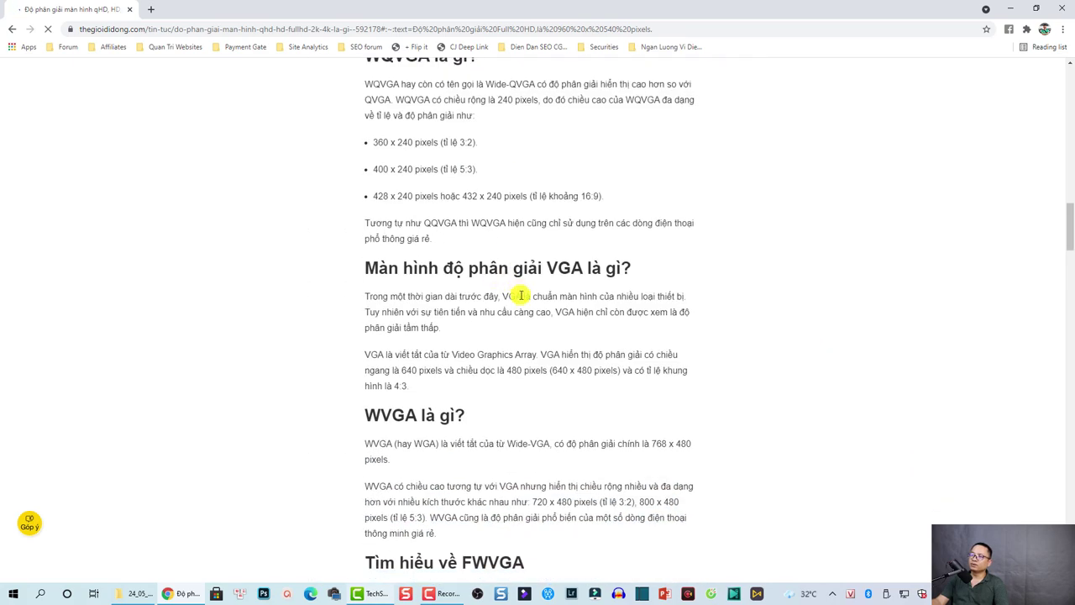
{"action": "scroll", "coordinate": [517, 298], "scroll_direction": "down", "scroll_amount": 10}
{"action": "scroll", "coordinate": [512, 305], "scroll_direction": "down", "scroll_amount": 5}
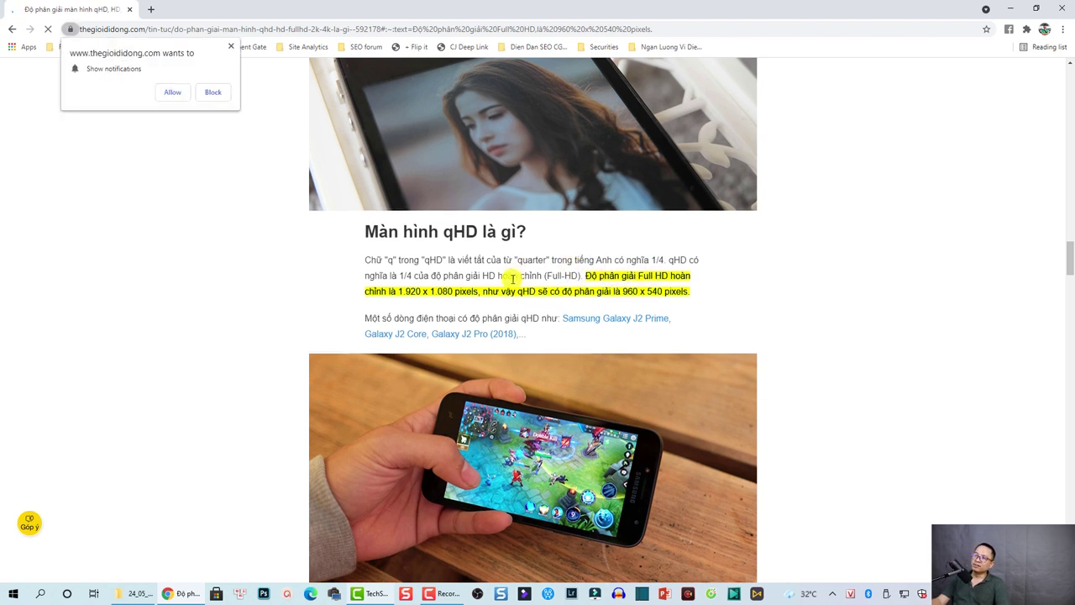
{"action": "scroll", "coordinate": [512, 278], "scroll_direction": "down", "scroll_amount": 1}
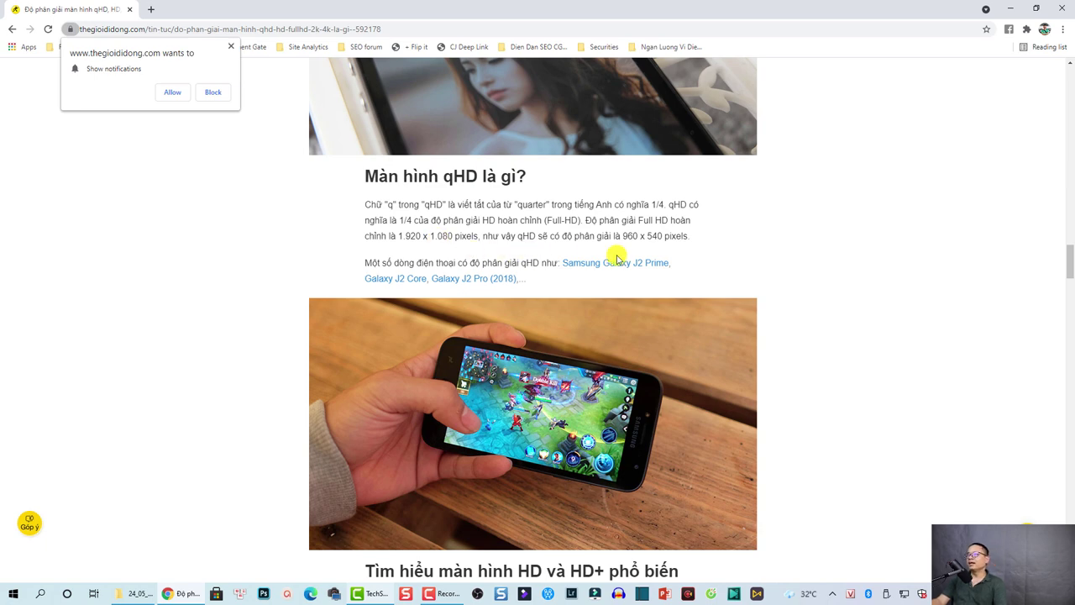
{"action": "scroll", "coordinate": [609, 252], "scroll_direction": "down", "scroll_amount": 3}
{"action": "scroll", "coordinate": [516, 276], "scroll_direction": "down", "scroll_amount": 1}
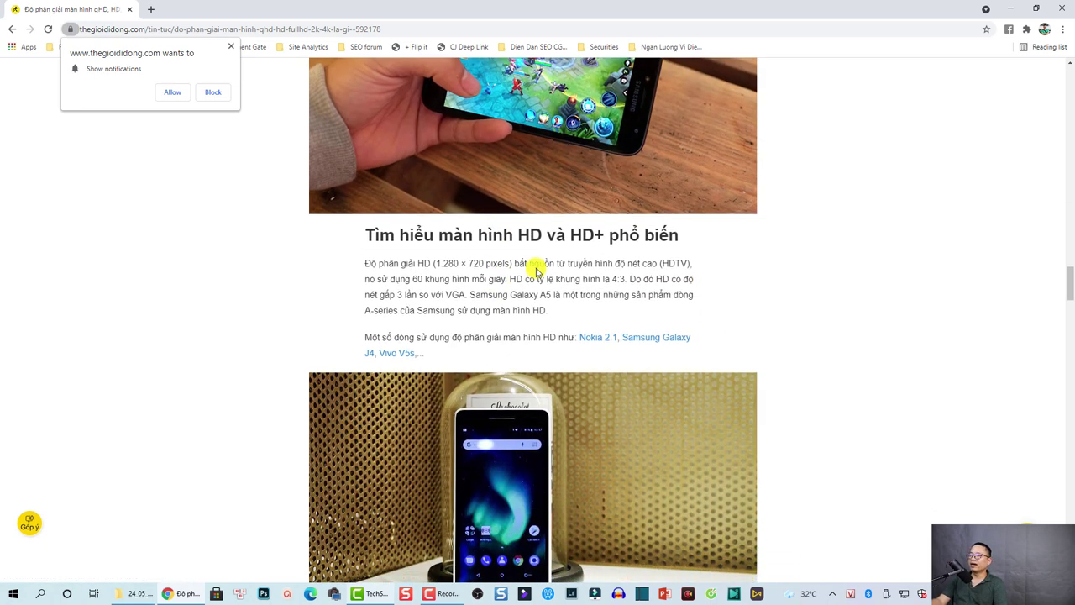
{"action": "scroll", "coordinate": [610, 254], "scroll_direction": "down", "scroll_amount": 2}
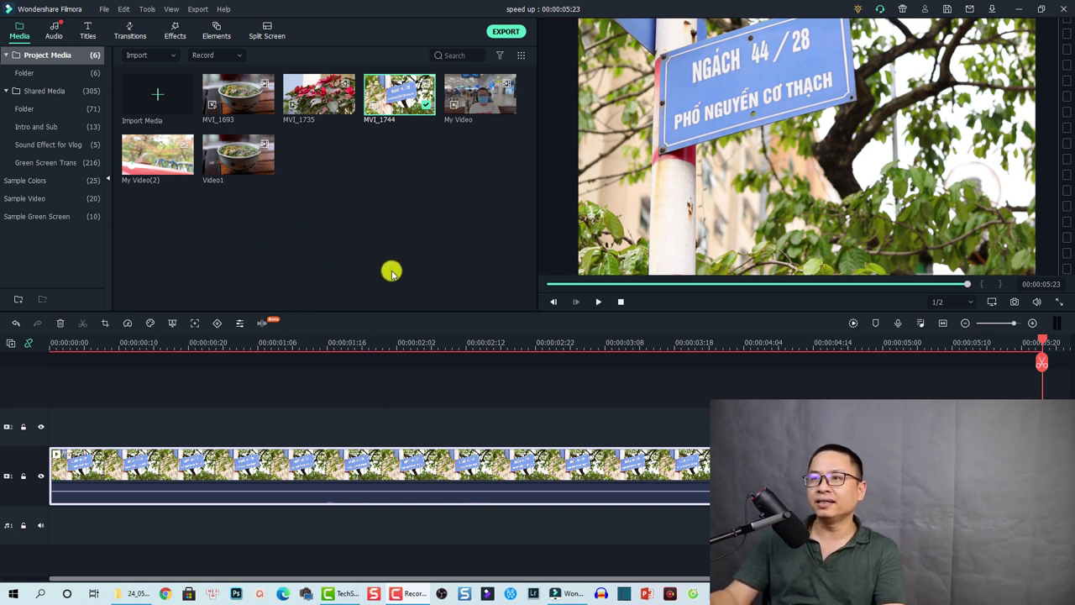
In Filmora, examine the properties of the MVI_1744 clip, including its resolution, frame rate and bit rate, and close them.
{"action": "mouse_move", "coordinate": [336, 96]}
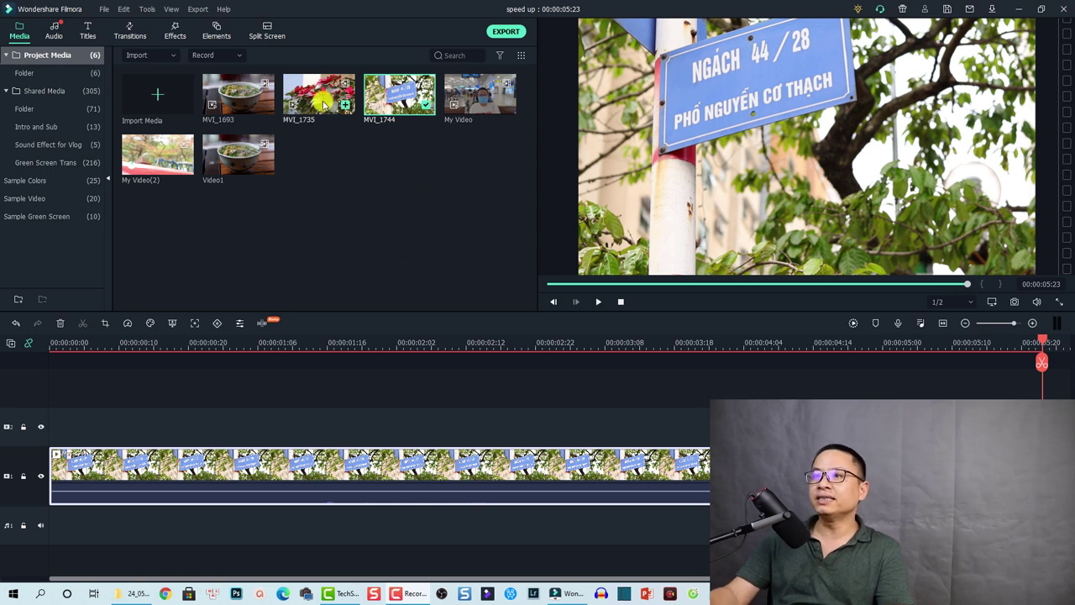
{"action": "right_click", "coordinate": [390, 110]}
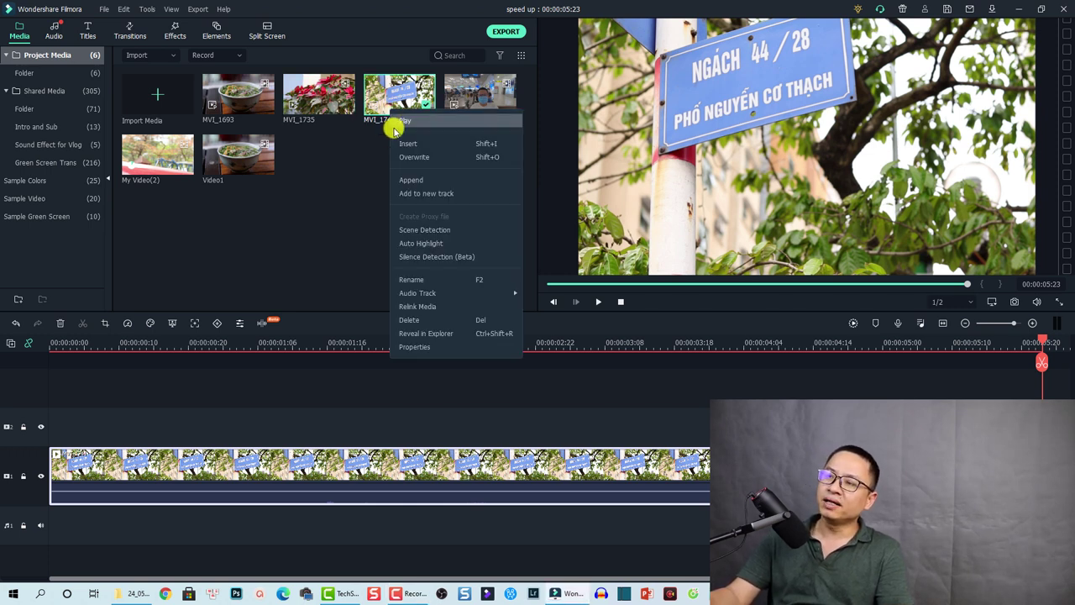
{"action": "left_click", "coordinate": [415, 348]}
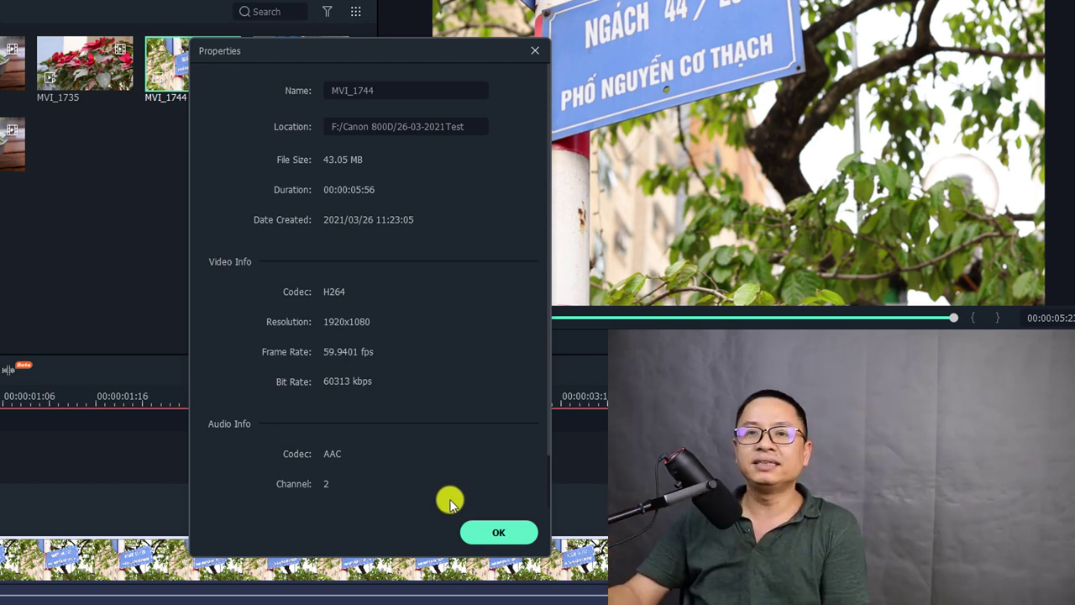
{"action": "left_click", "coordinate": [480, 531]}
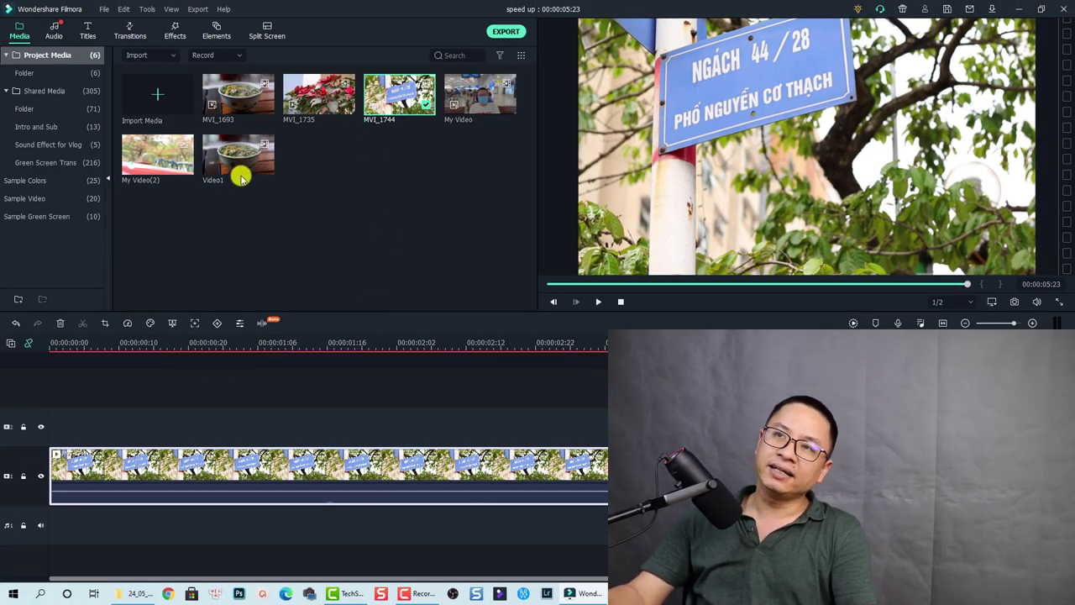
Set the project resolution to 1920 x 1080 (Full HD) in the project settings and apply it.
{"action": "left_click", "coordinate": [104, 9]}
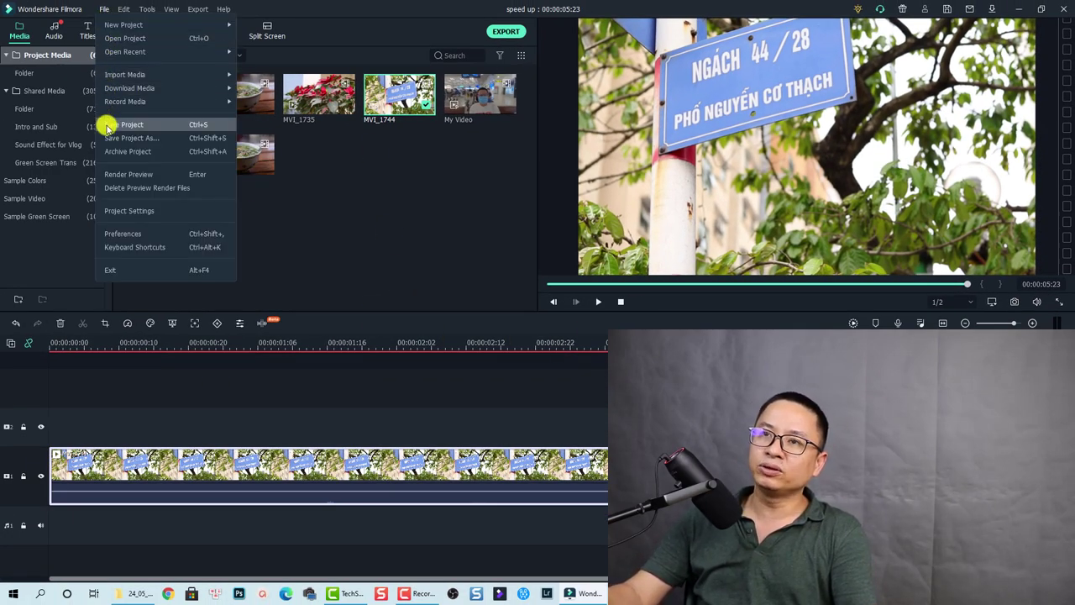
{"action": "left_click", "coordinate": [126, 210]}
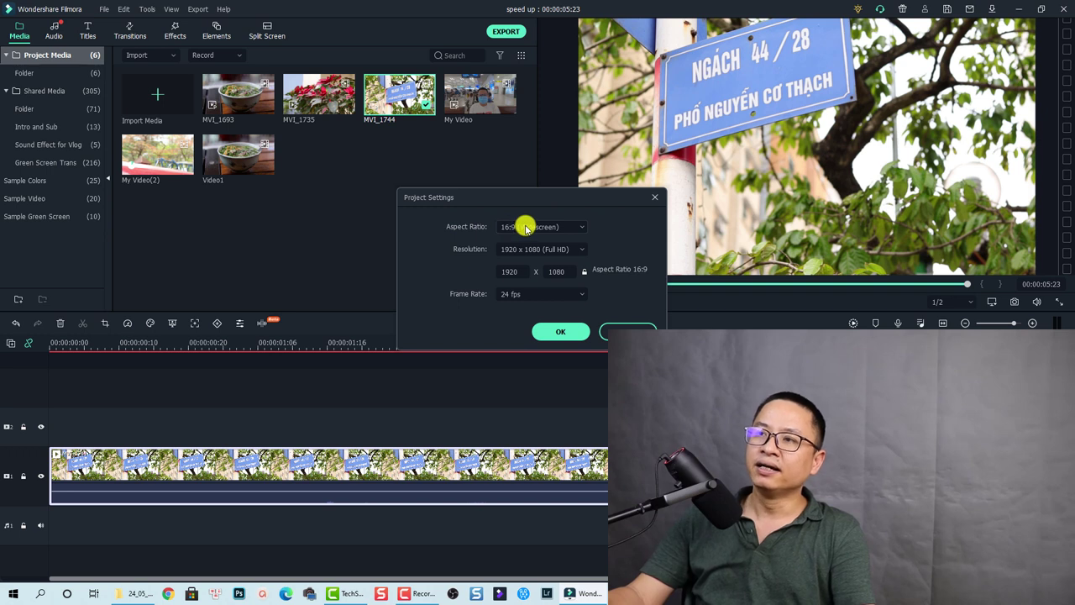
{"action": "left_click", "coordinate": [526, 249]}
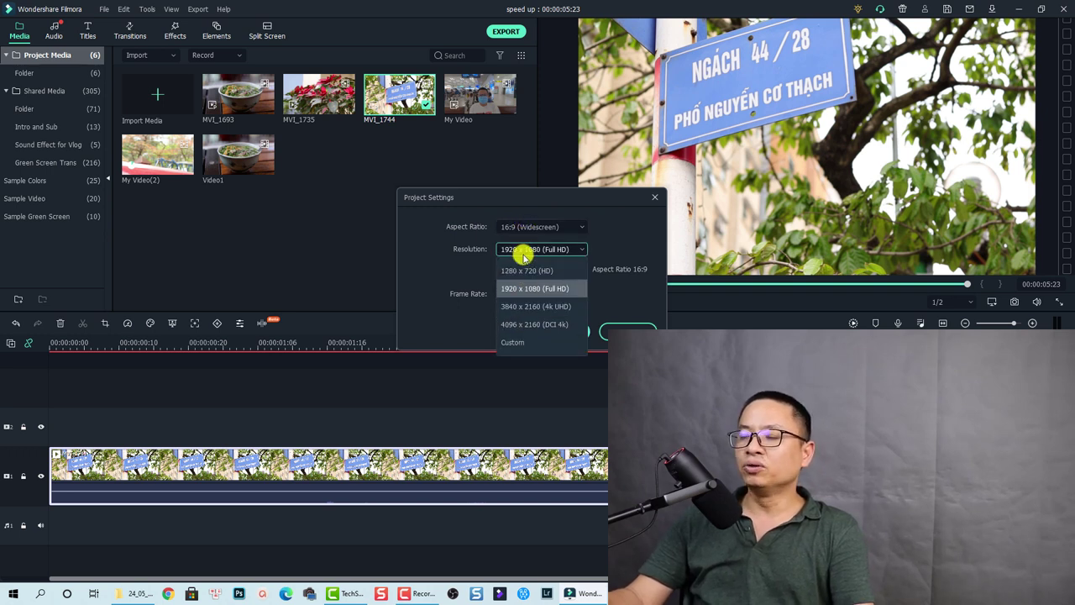
{"action": "left_click", "coordinate": [512, 288]}
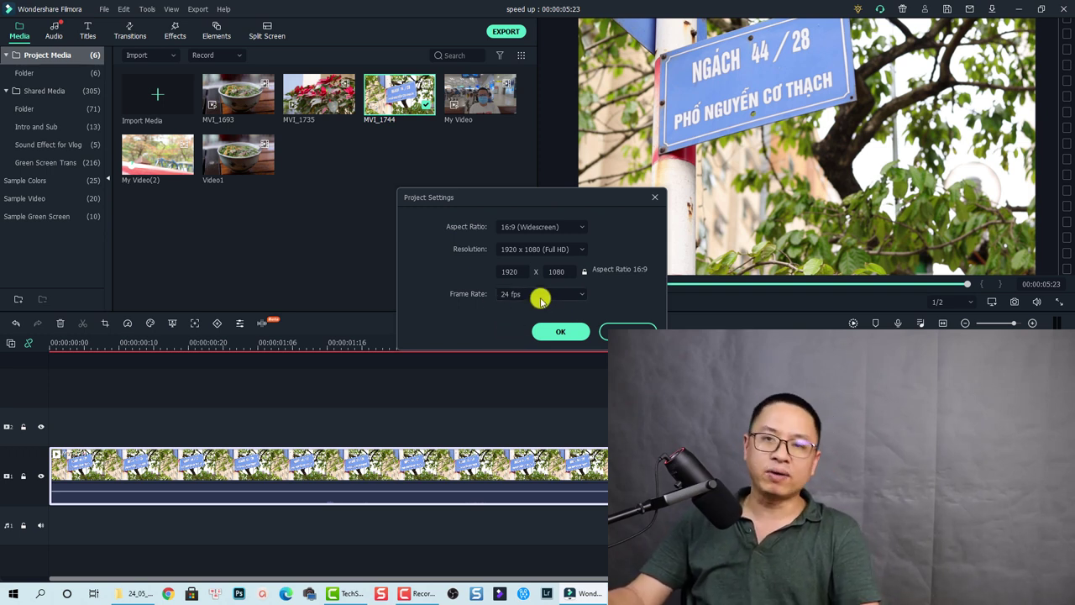
{"action": "left_click", "coordinate": [558, 332]}
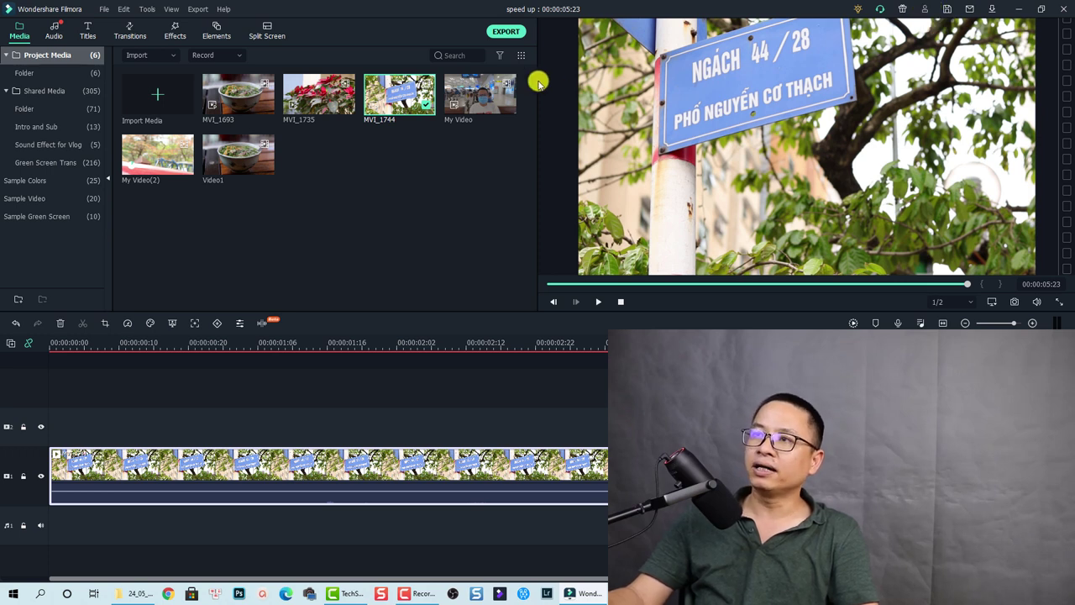
Open the video export options and select the iPad preset for exporting to a device.
{"action": "left_click", "coordinate": [501, 34]}
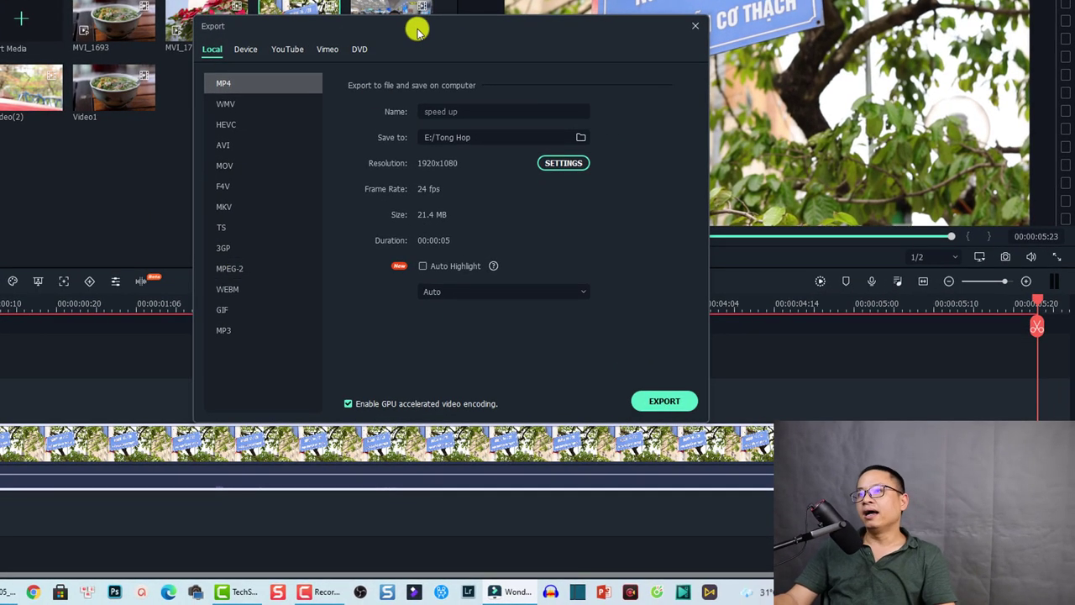
{"action": "left_click_drag", "start_coordinate": [417, 32], "coordinate": [369, 51]}
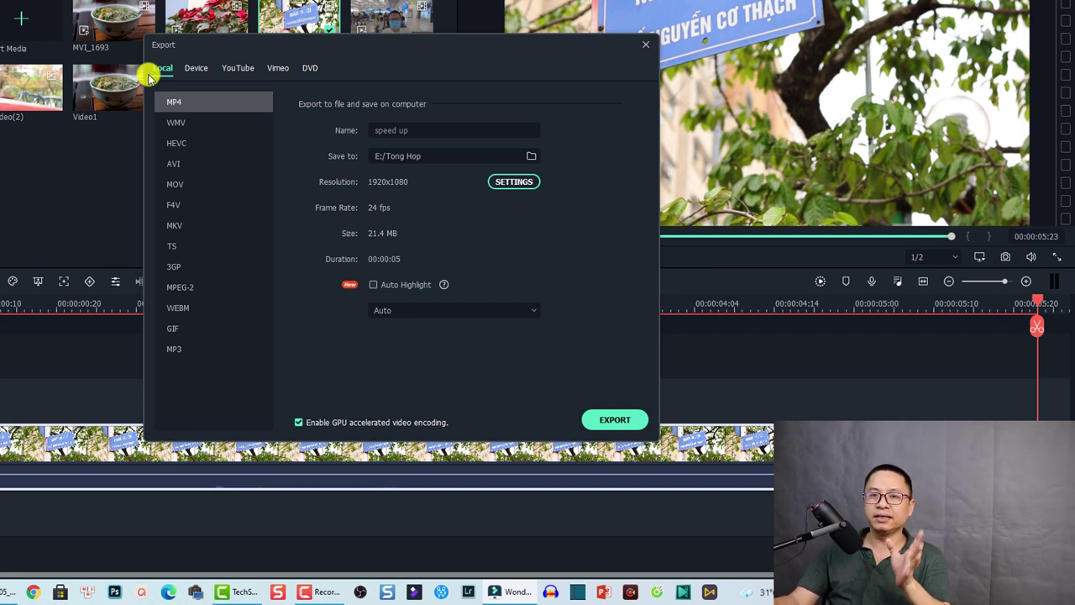
{"action": "left_click", "coordinate": [198, 70]}
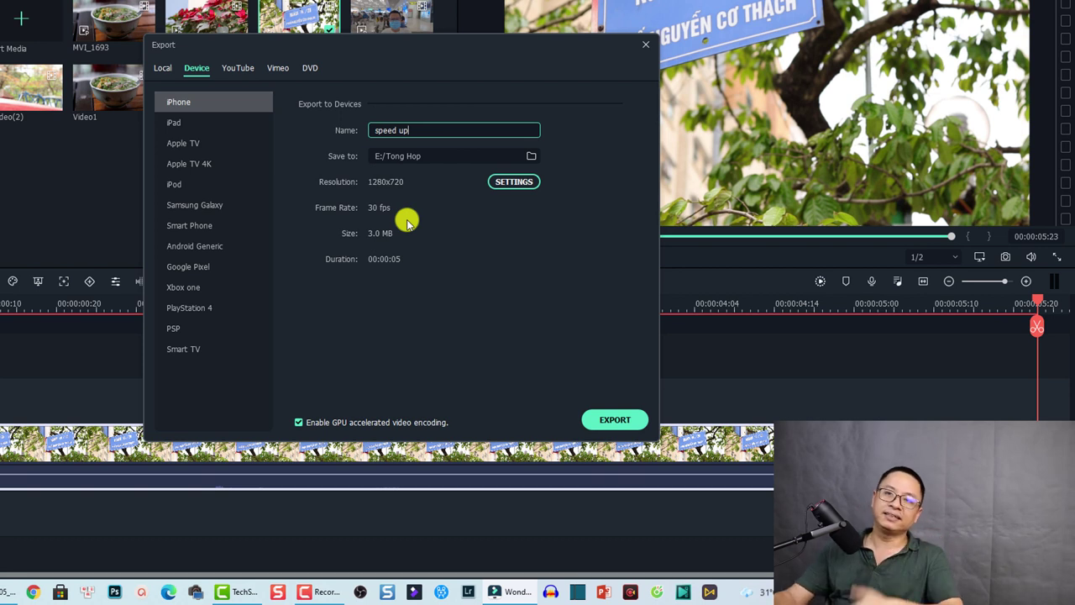
{"action": "left_click", "coordinate": [171, 121]}
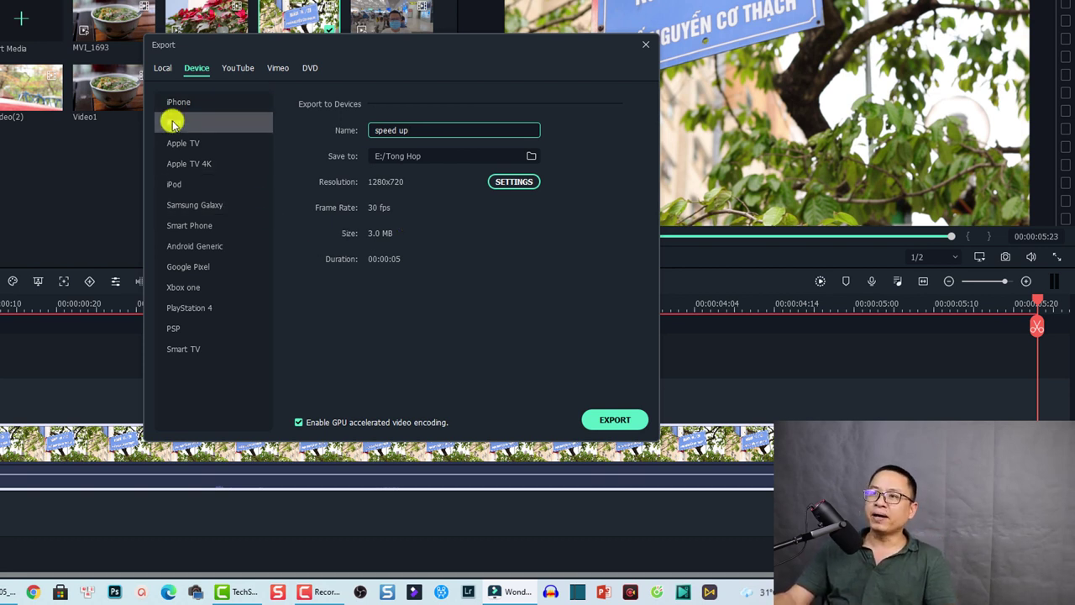
Examine the iPad preset's encoding settings and available video bit rates, and cancel the settings dialog.
{"action": "left_click", "coordinate": [514, 181]}
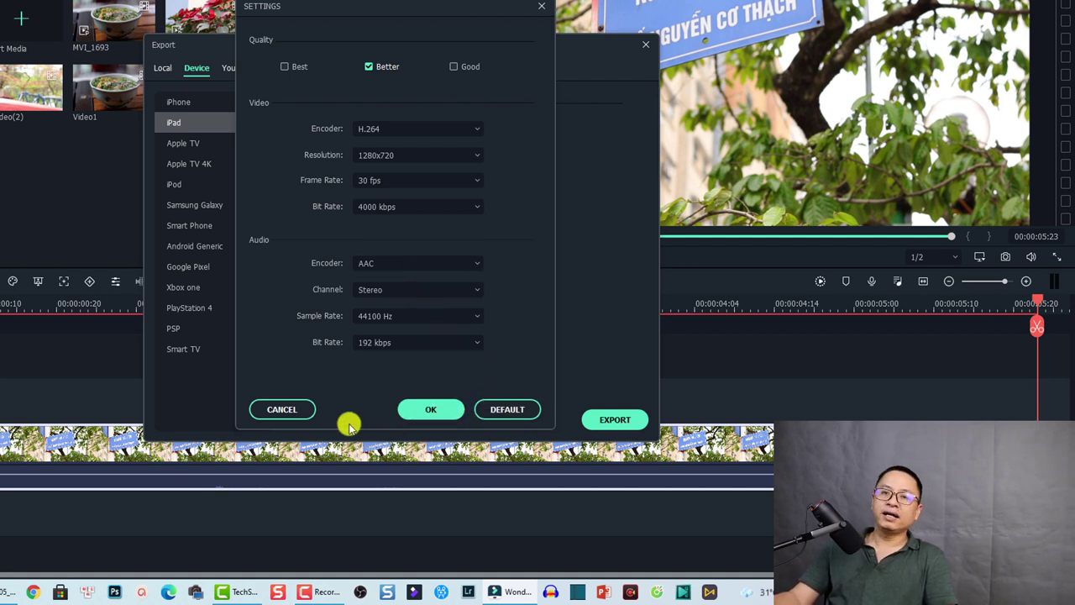
{"action": "left_click", "coordinate": [441, 209]}
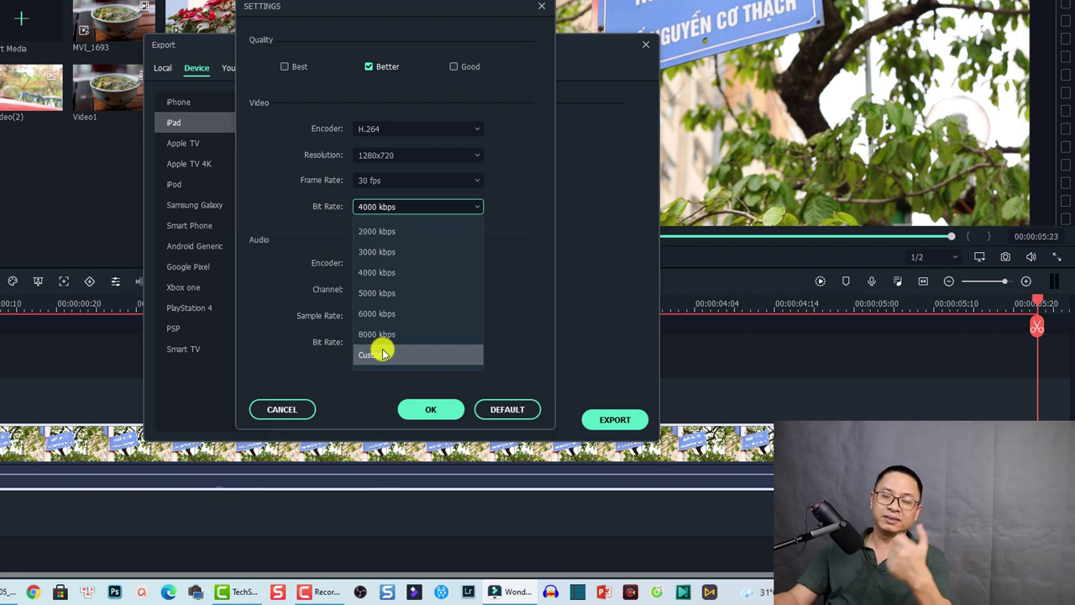
{"action": "left_click", "coordinate": [305, 177]}
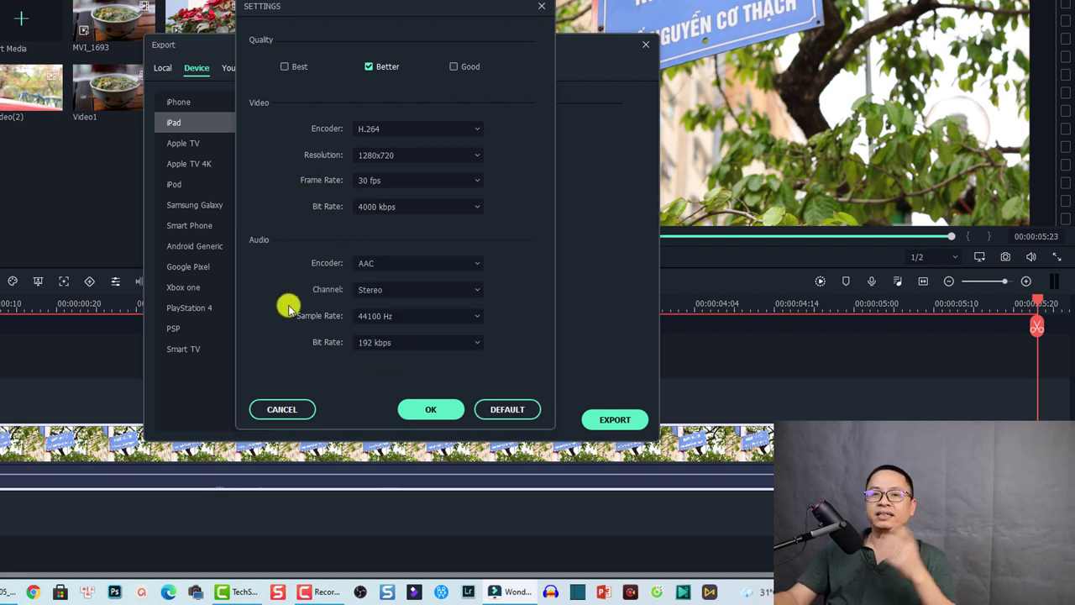
{"action": "left_click", "coordinate": [300, 409]}
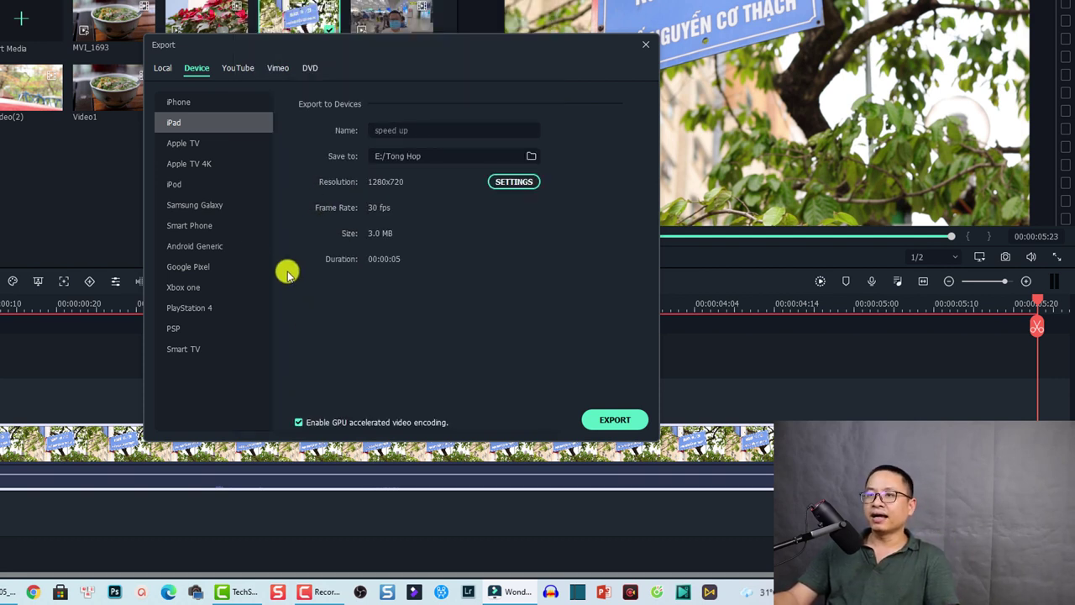
Compare the Samsung Galaxy and Apple TV 4K export presets, checking the encoding settings of Apple TV 4K.
{"action": "left_click", "coordinate": [178, 205]}
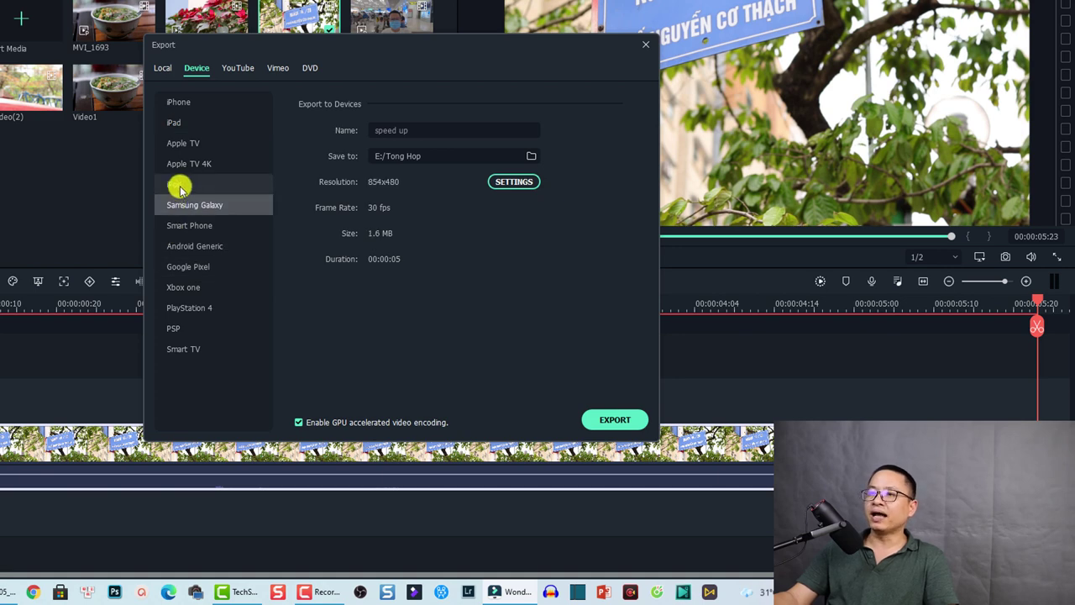
{"action": "left_click", "coordinate": [176, 166]}
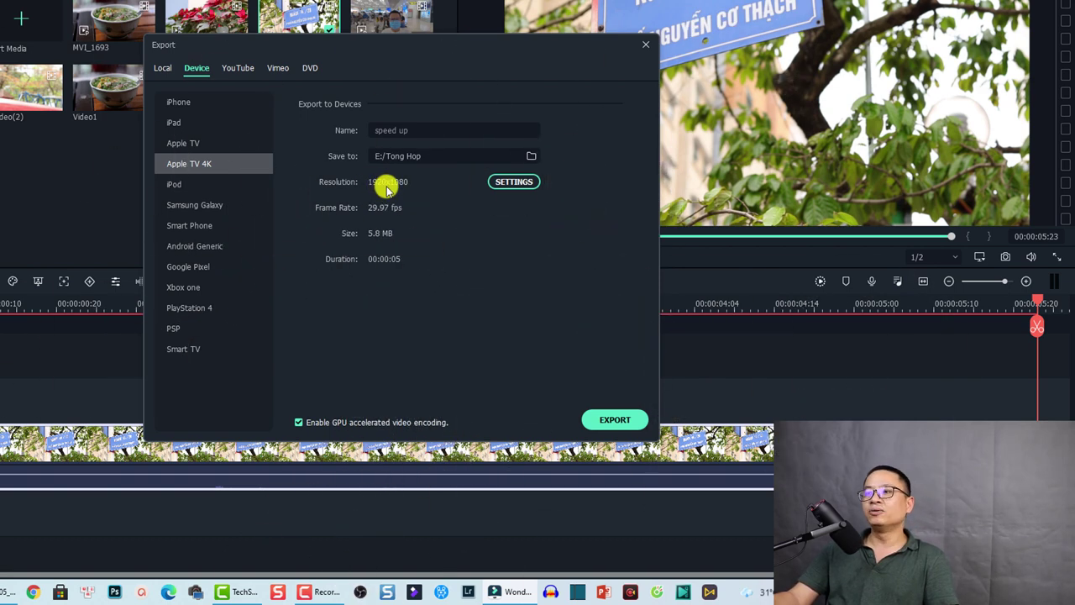
{"action": "left_click", "coordinate": [507, 182]}
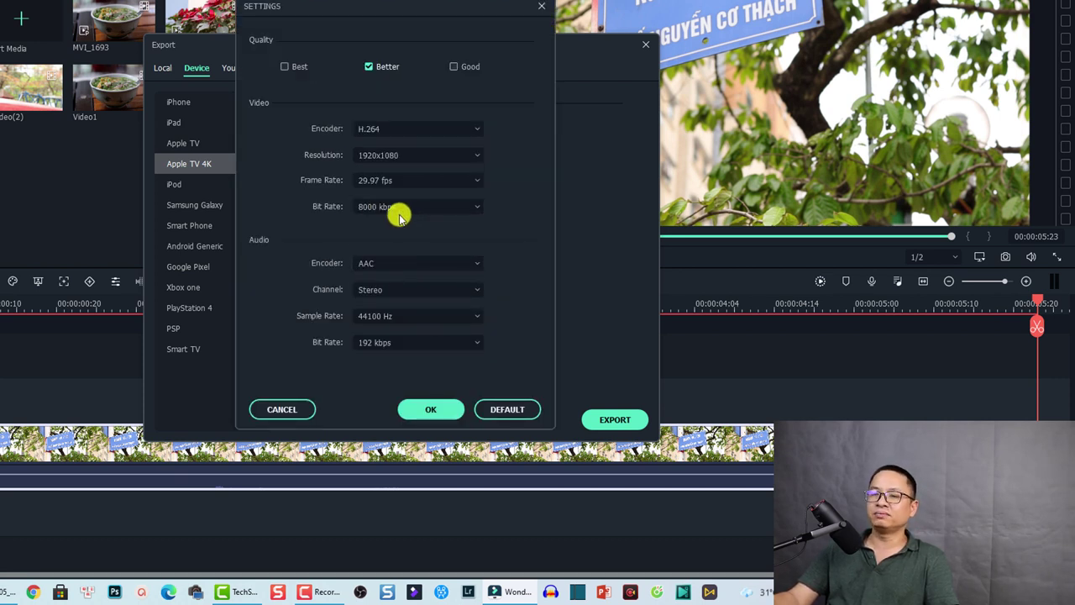
{"action": "left_click", "coordinate": [286, 410]}
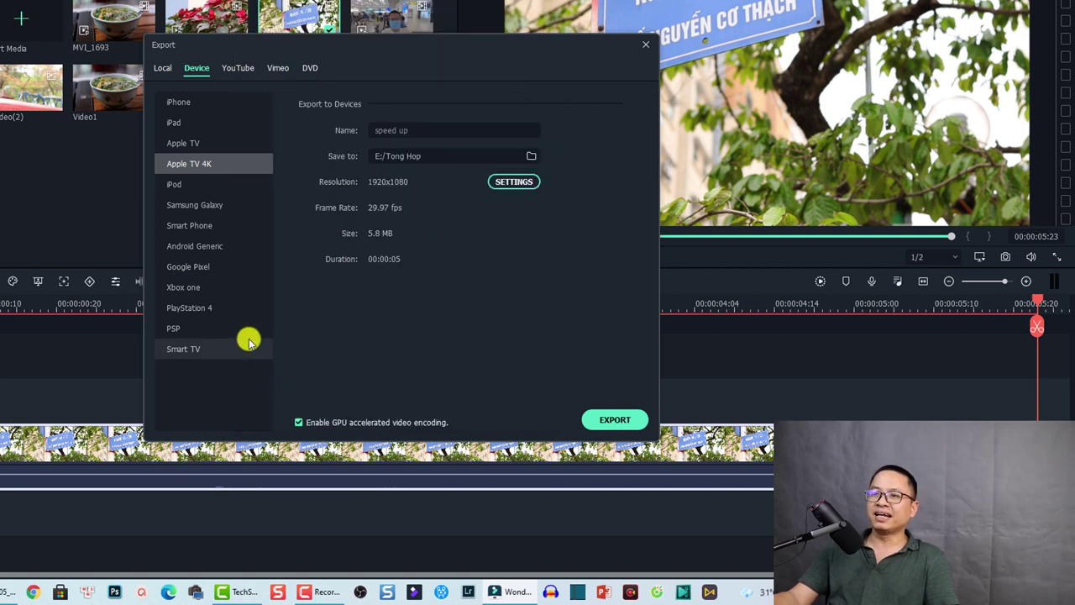
{"action": "left_click", "coordinate": [188, 206]}
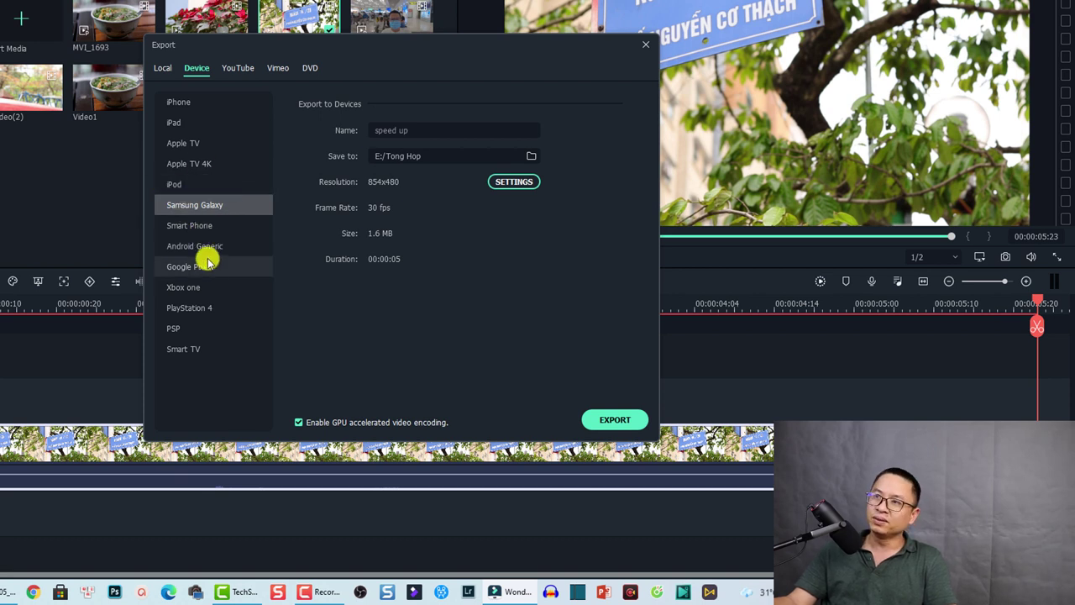
Look at the options for exporting the video directly to YouTube and Vimeo.
{"action": "left_click", "coordinate": [235, 69]}
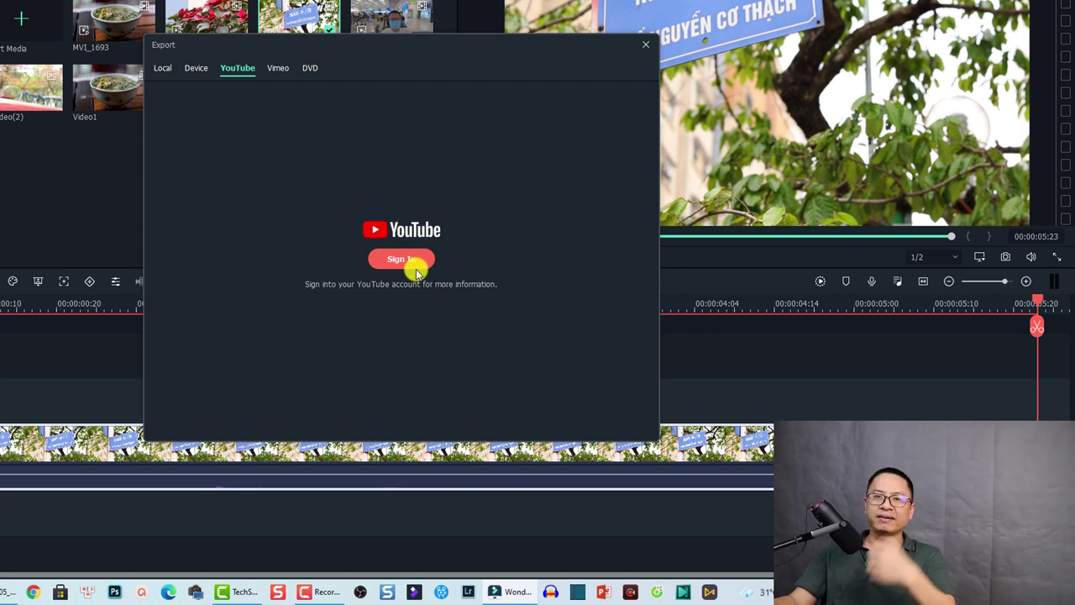
{"action": "left_click", "coordinate": [277, 68]}
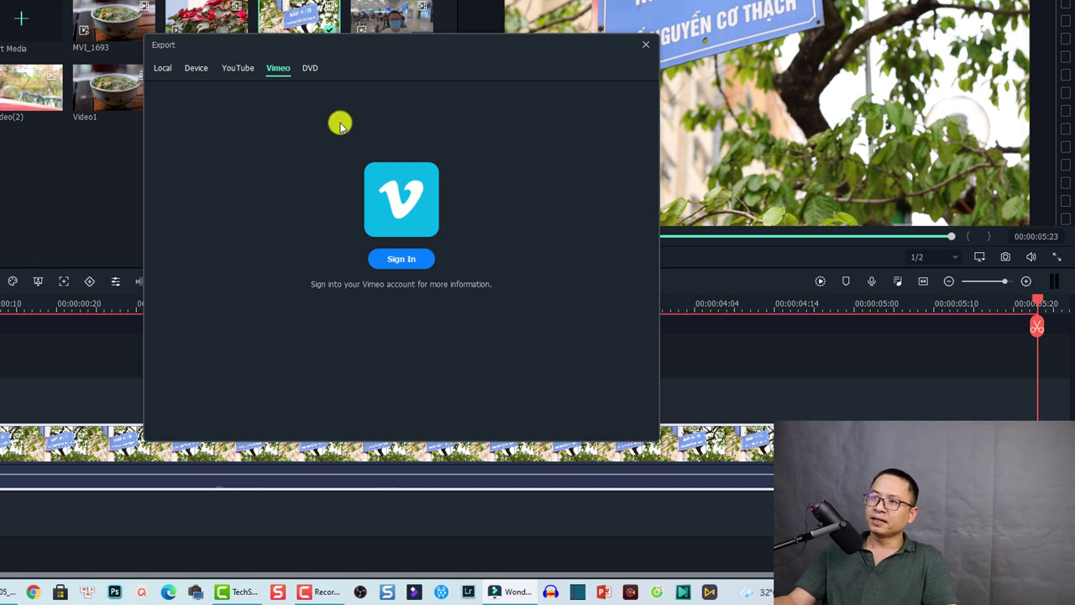
Display the DVD export options and choose D5 as the disc type.
{"action": "left_click", "coordinate": [309, 68]}
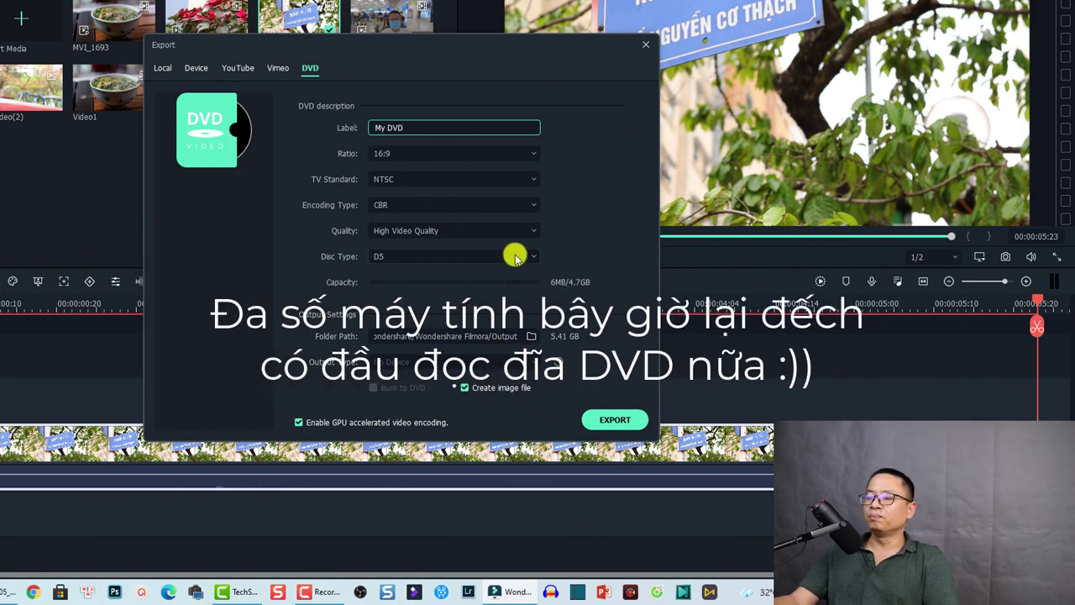
{"action": "left_click", "coordinate": [420, 259]}
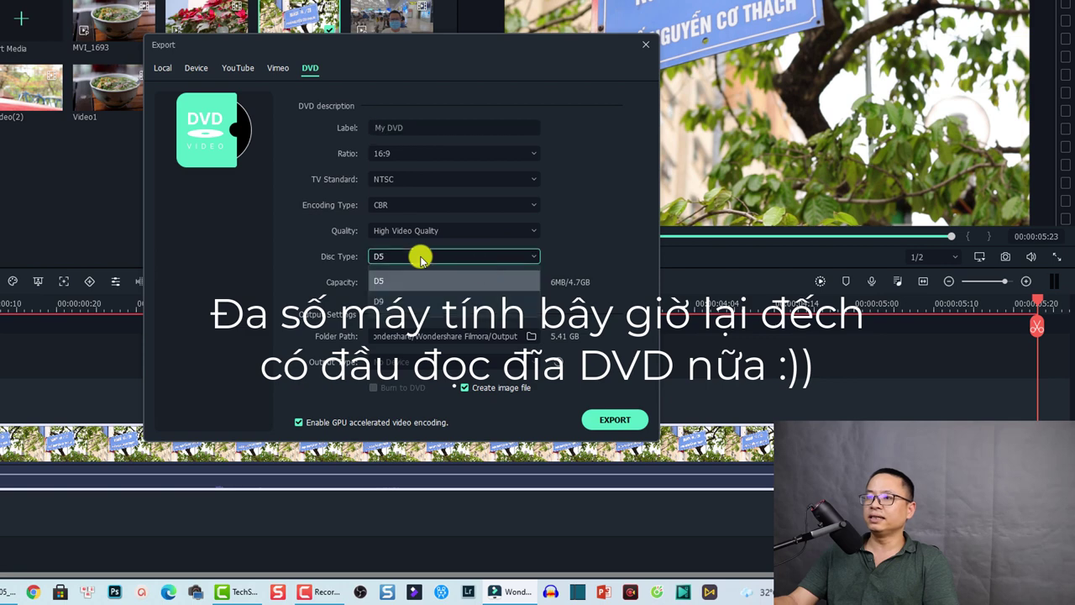
{"action": "left_click", "coordinate": [420, 281]}
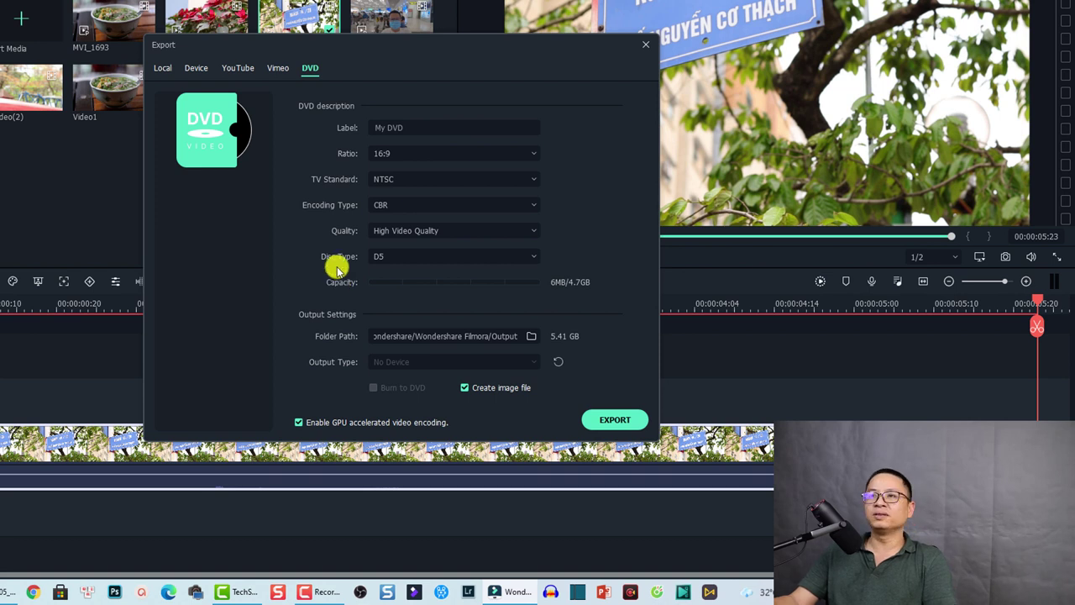
Browse the local export formats, comparing the details of WMV, HEVC, AVI, MOV, MKV and MP3.
{"action": "left_click", "coordinate": [158, 70]}
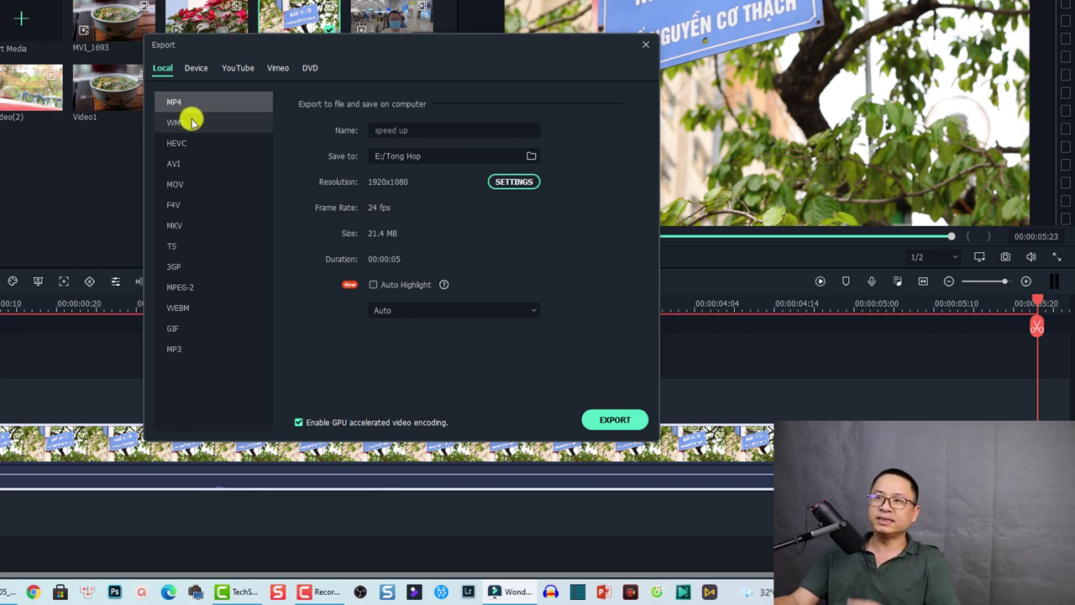
{"action": "left_click", "coordinate": [177, 122]}
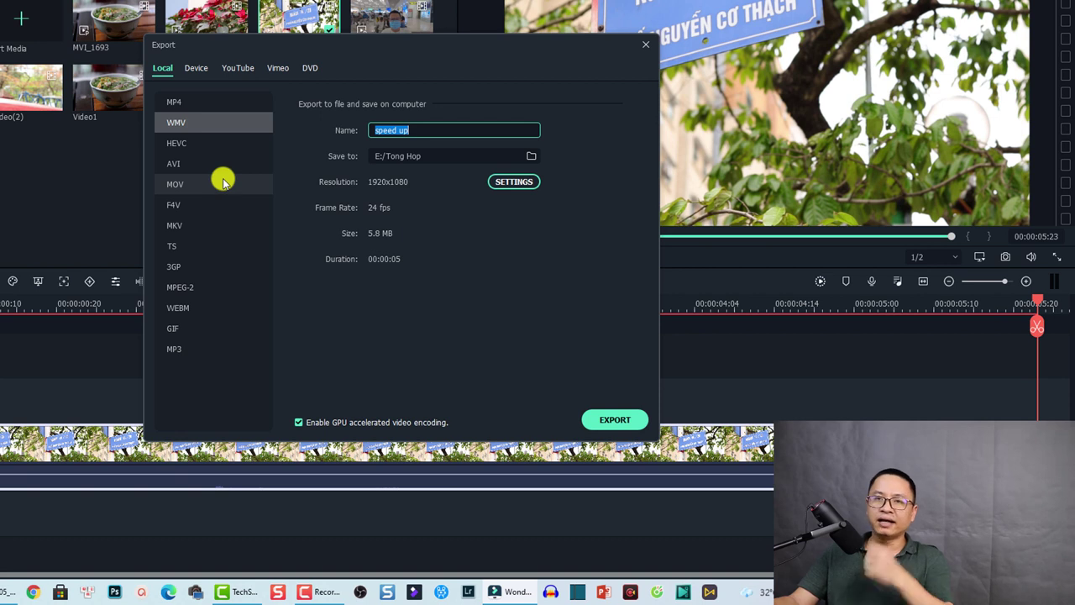
{"action": "left_click", "coordinate": [181, 148]}
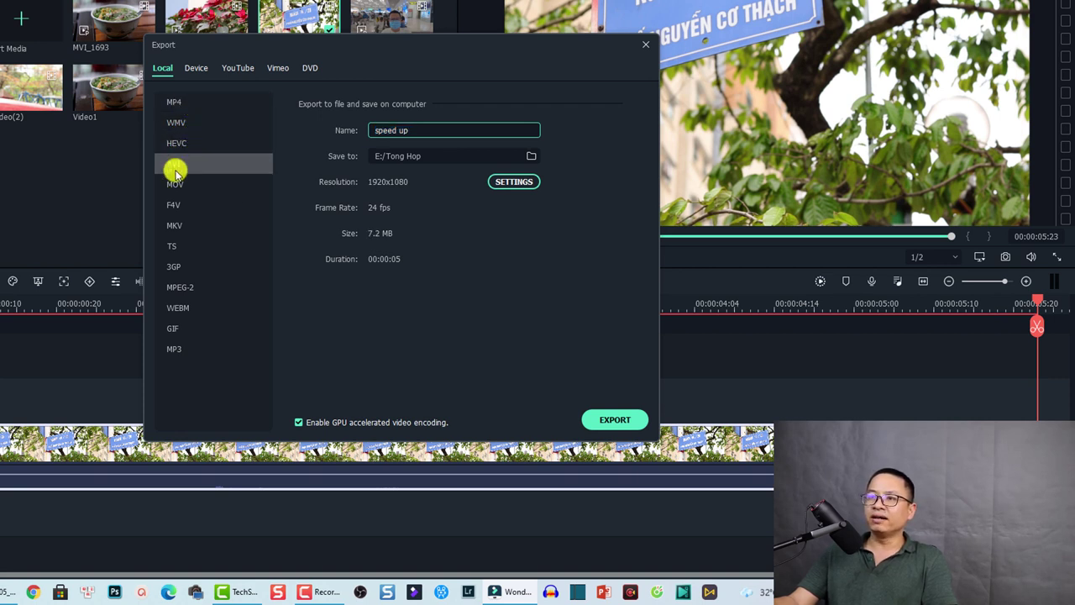
{"action": "left_click", "coordinate": [174, 189]}
{"action": "left_click", "coordinate": [174, 225]}
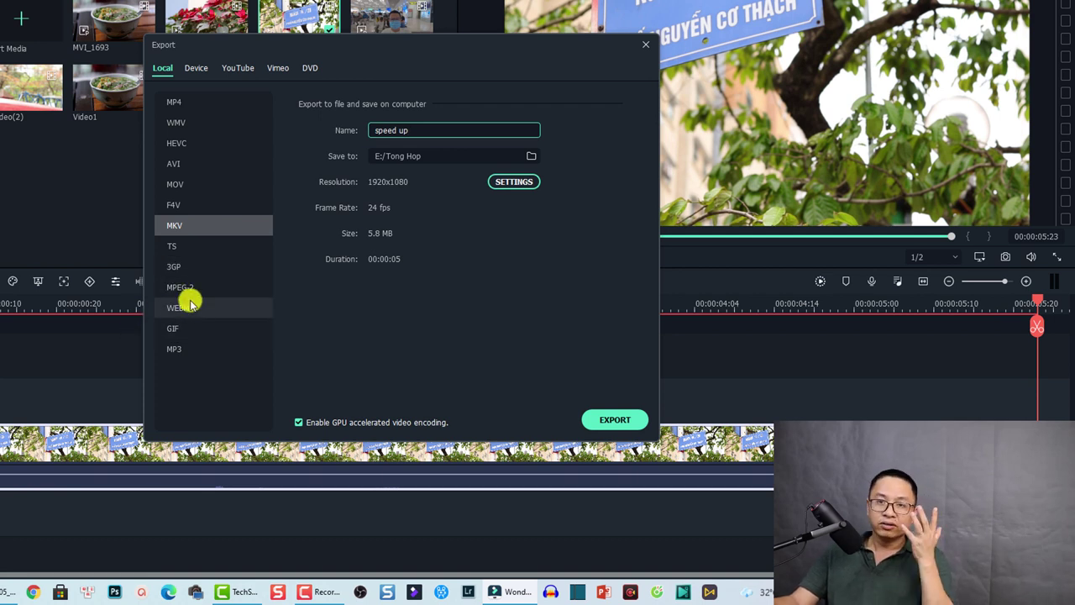
{"action": "left_click", "coordinate": [176, 349]}
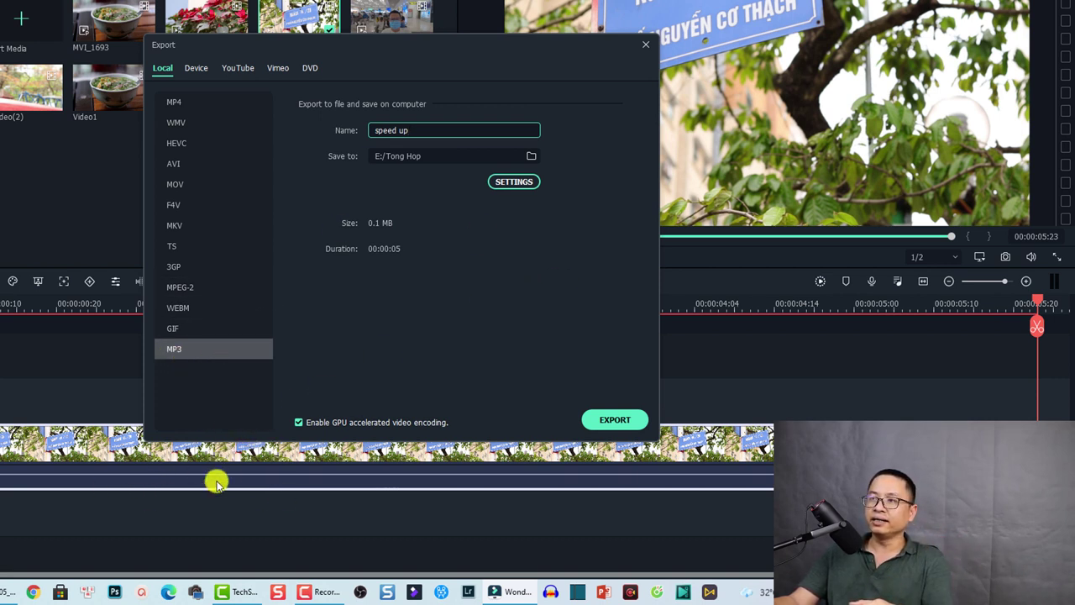
Choose MP4 as the local export format and name the output file "video chuan Full HD".
{"action": "left_click", "coordinate": [177, 107]}
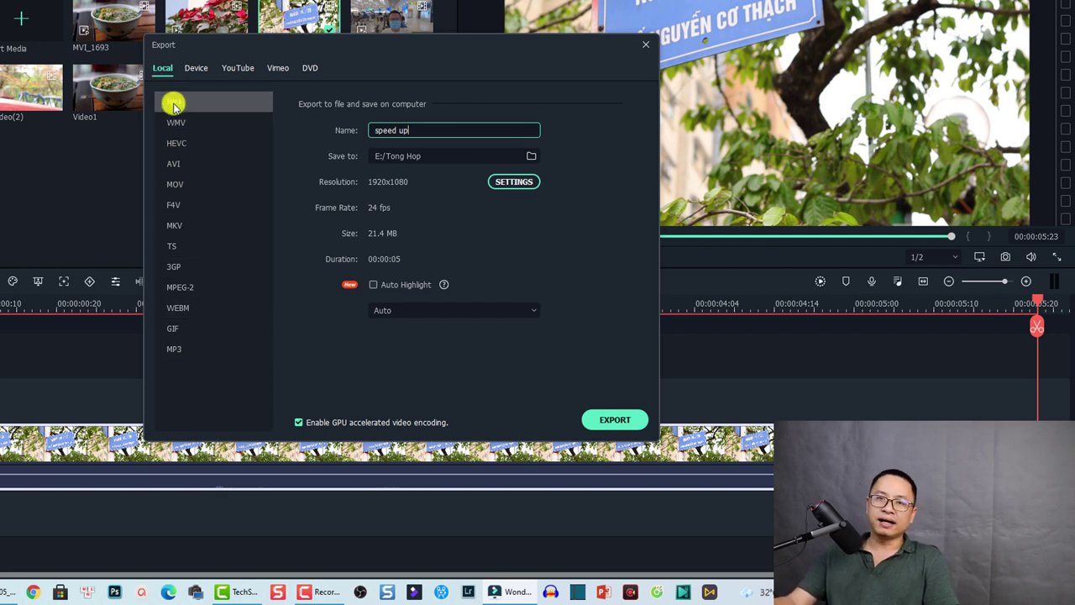
{"action": "left_click_drag", "start_coordinate": [422, 130], "coordinate": [347, 127]}
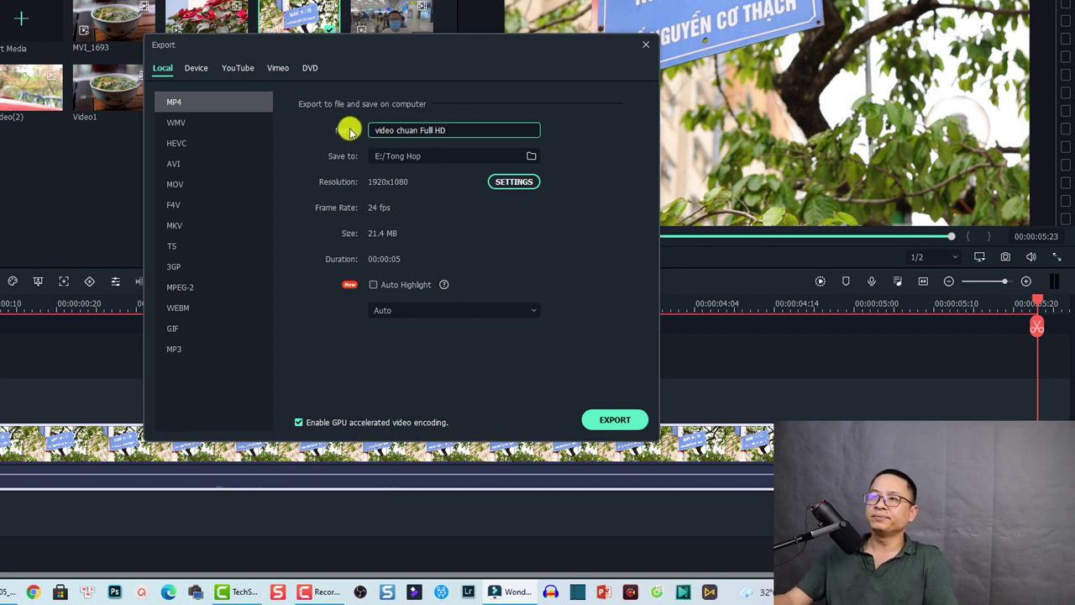
Choose the Tong Hop folder on the Data (E:) drive as the export's save location.
{"action": "left_click", "coordinate": [529, 157]}
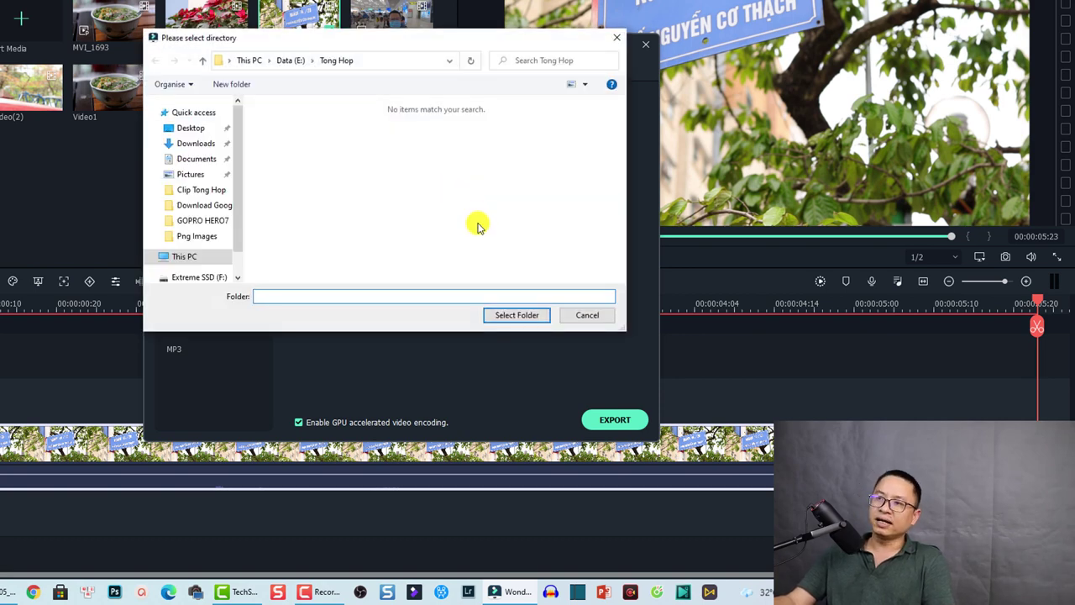
{"action": "left_click", "coordinate": [286, 62]}
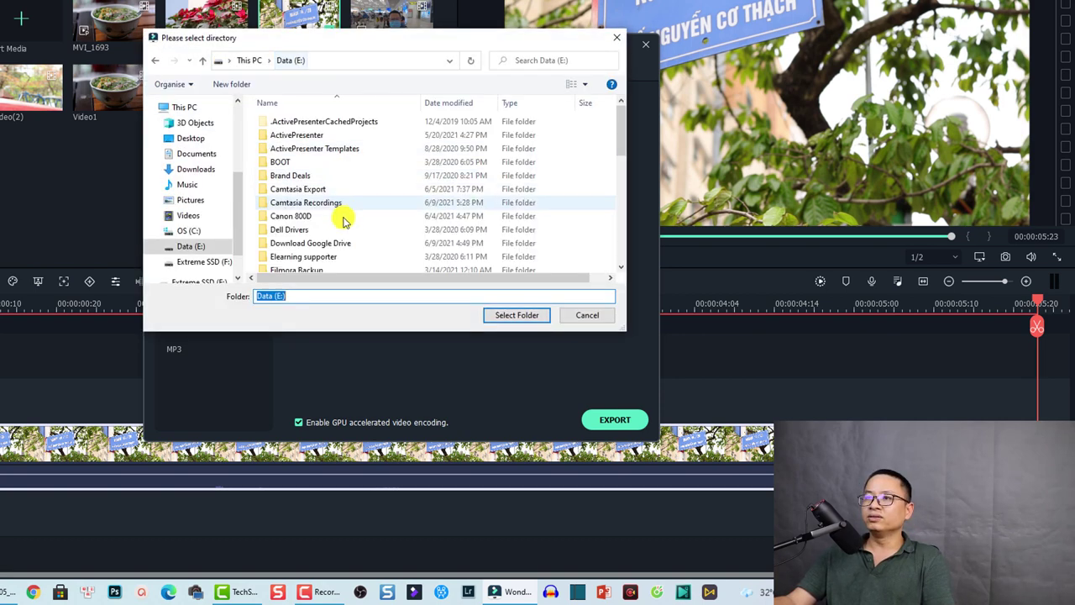
{"action": "scroll", "coordinate": [307, 220], "scroll_direction": "down", "scroll_amount": 5}
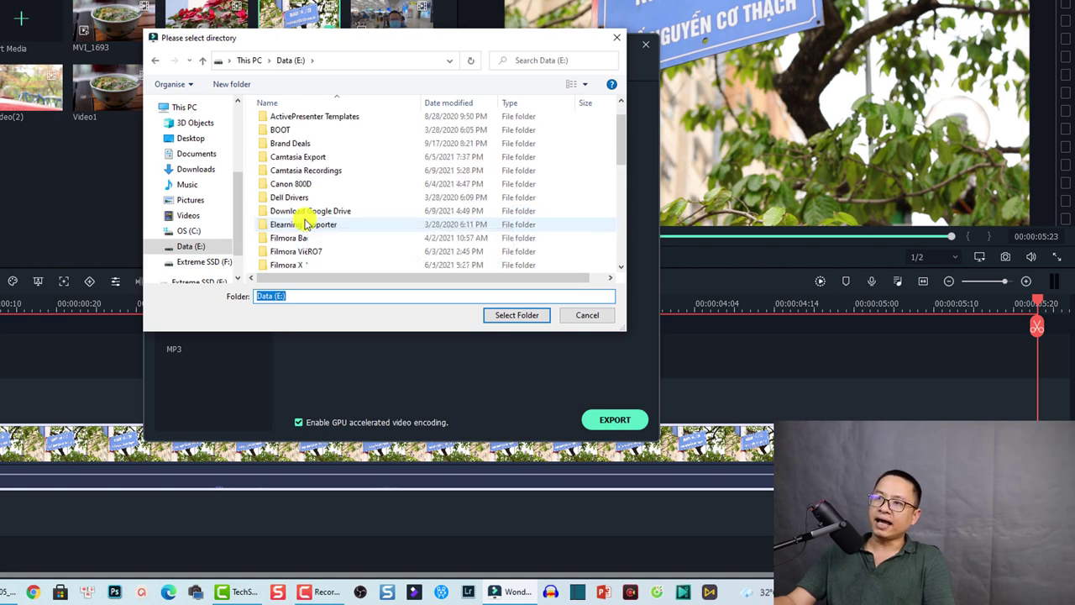
{"action": "scroll", "coordinate": [306, 223], "scroll_direction": "down", "scroll_amount": 3}
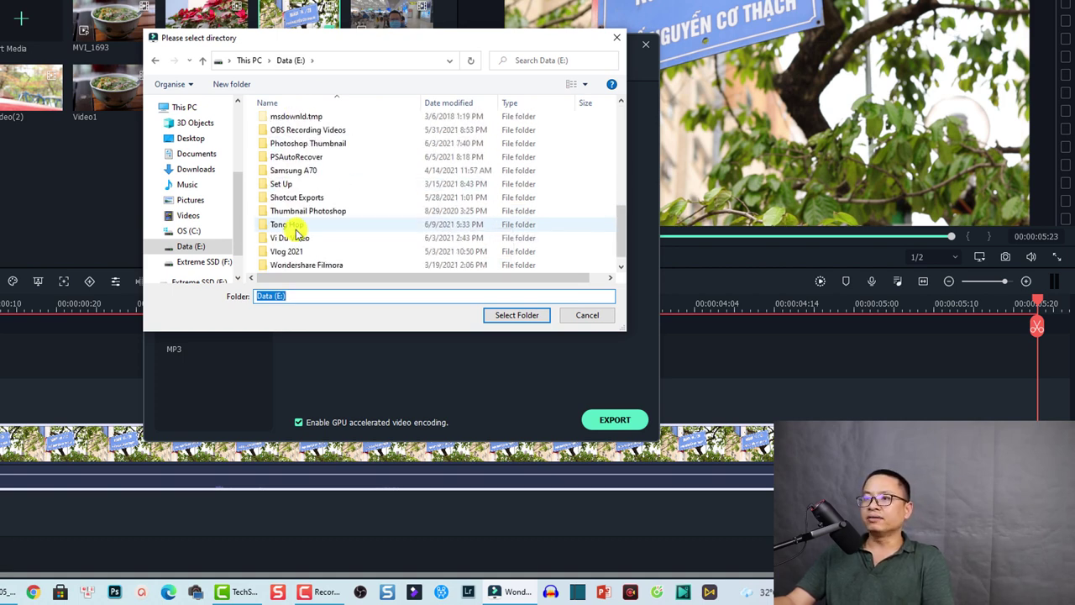
{"action": "double_click", "coordinate": [286, 220]}
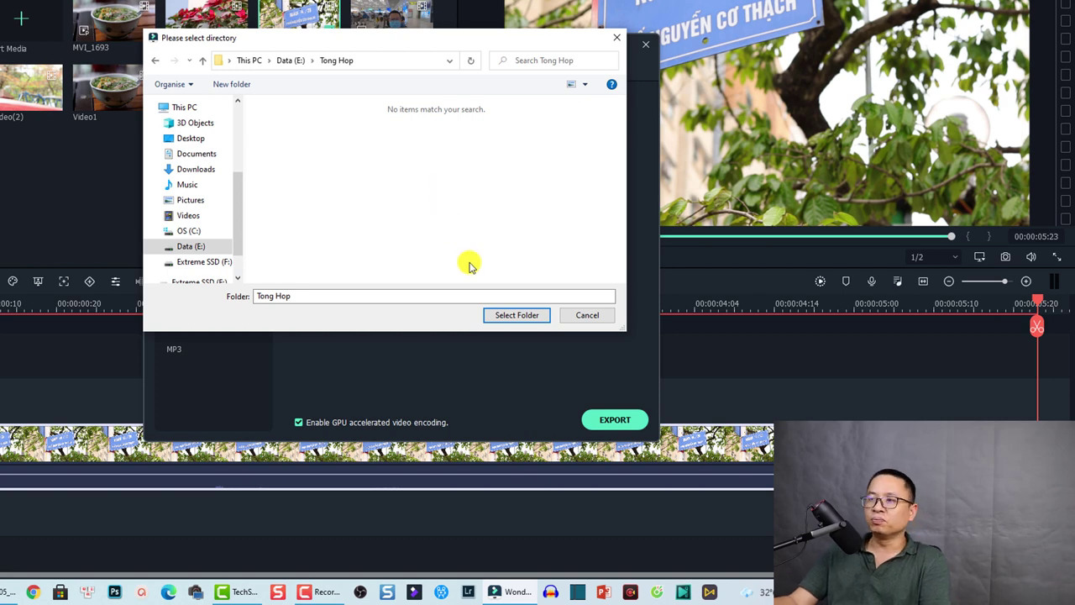
{"action": "left_click", "coordinate": [516, 315]}
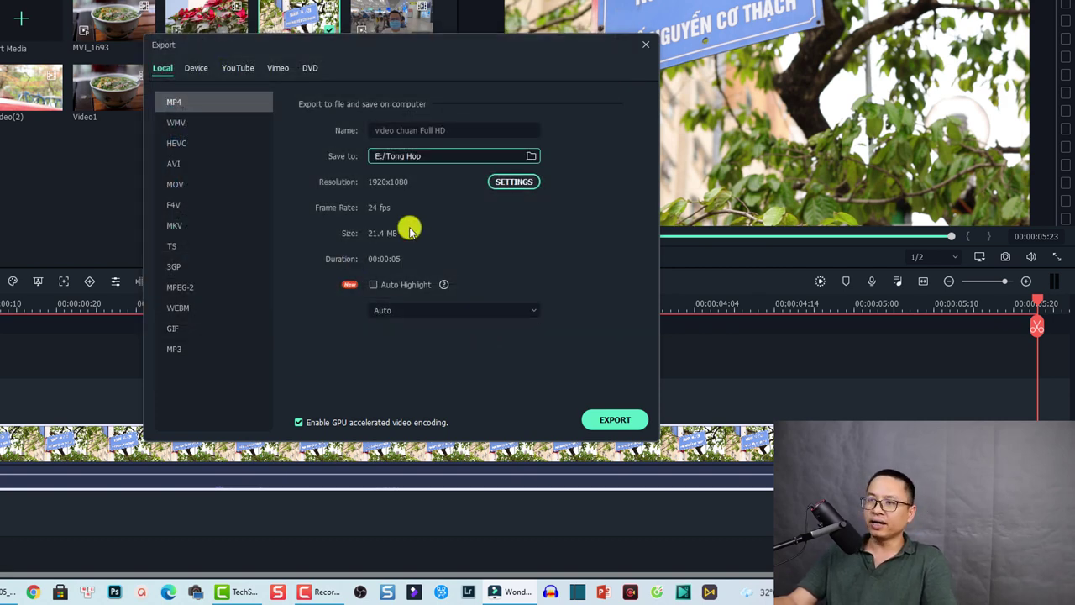
In the MP4 encoding settings, select a video resolution of 1920x1080 and a video bit rate of 30000 kbps.
{"action": "left_click", "coordinate": [510, 185]}
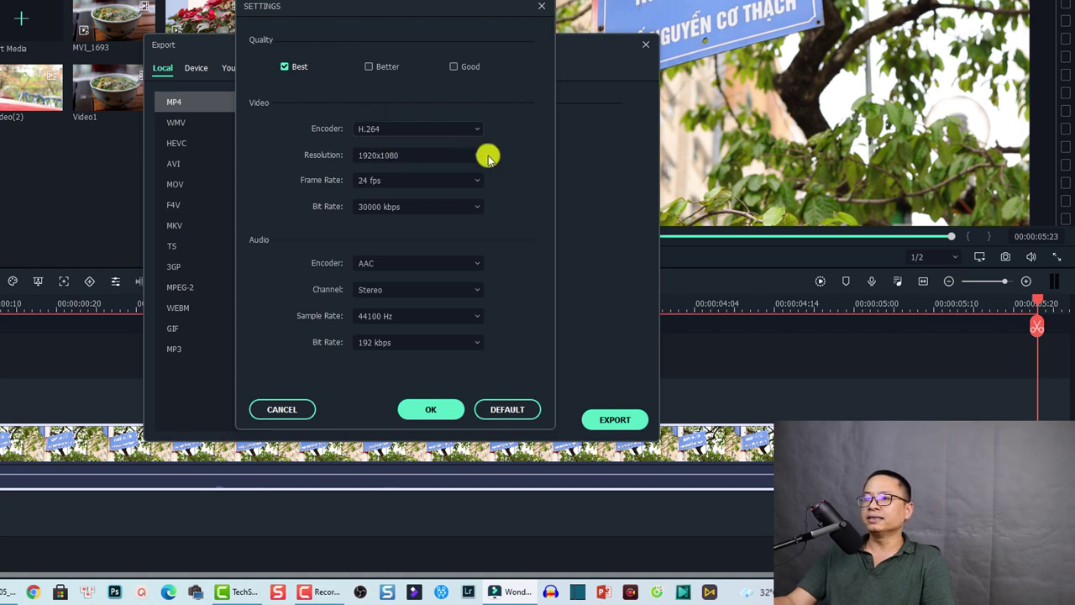
{"action": "left_click", "coordinate": [407, 158]}
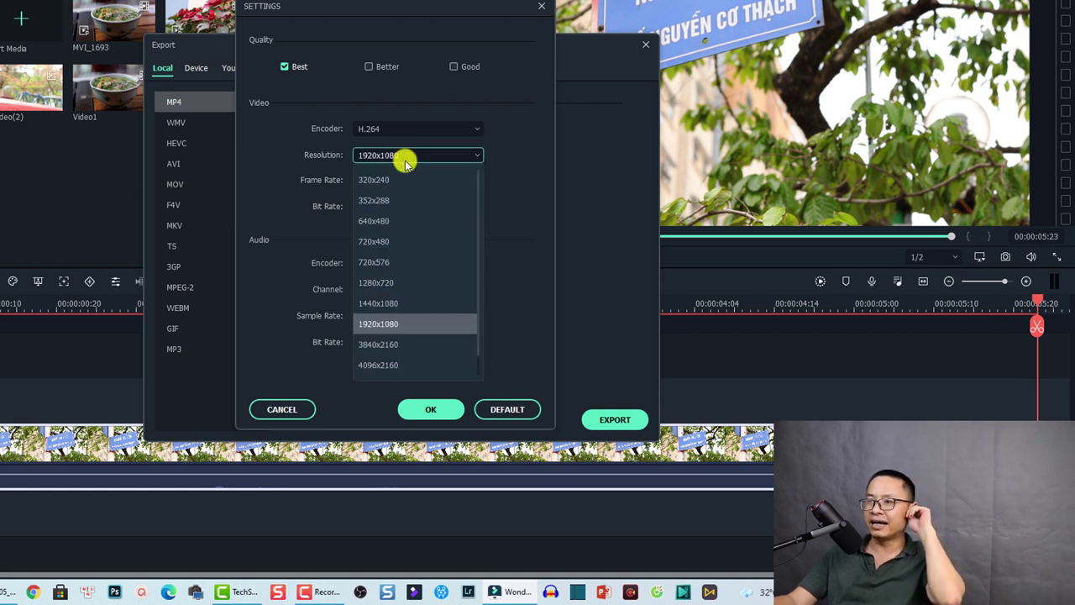
{"action": "left_click", "coordinate": [389, 327]}
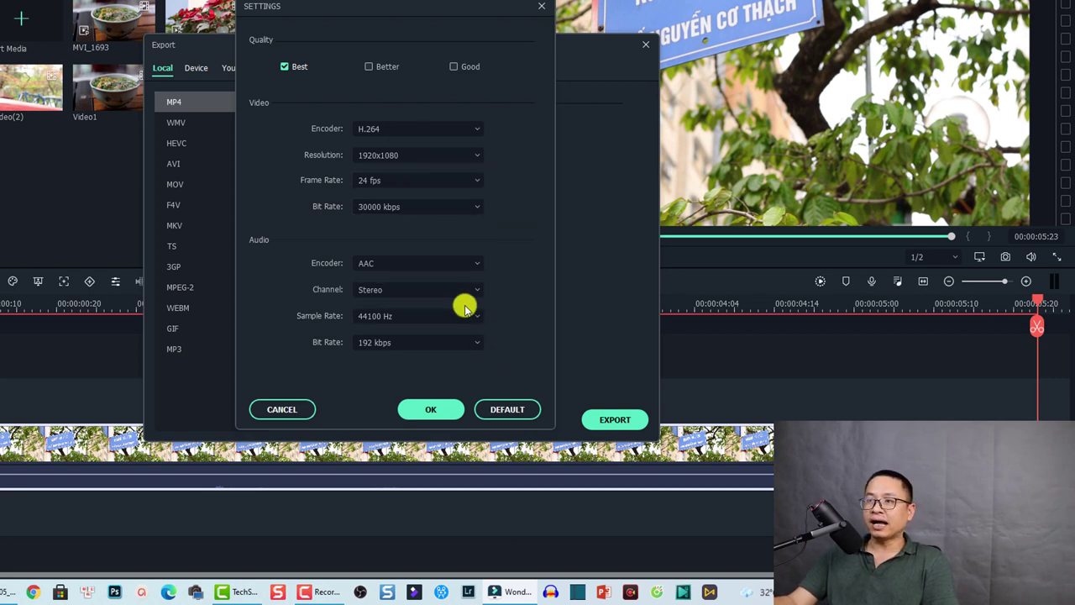
{"action": "left_click", "coordinate": [417, 209]}
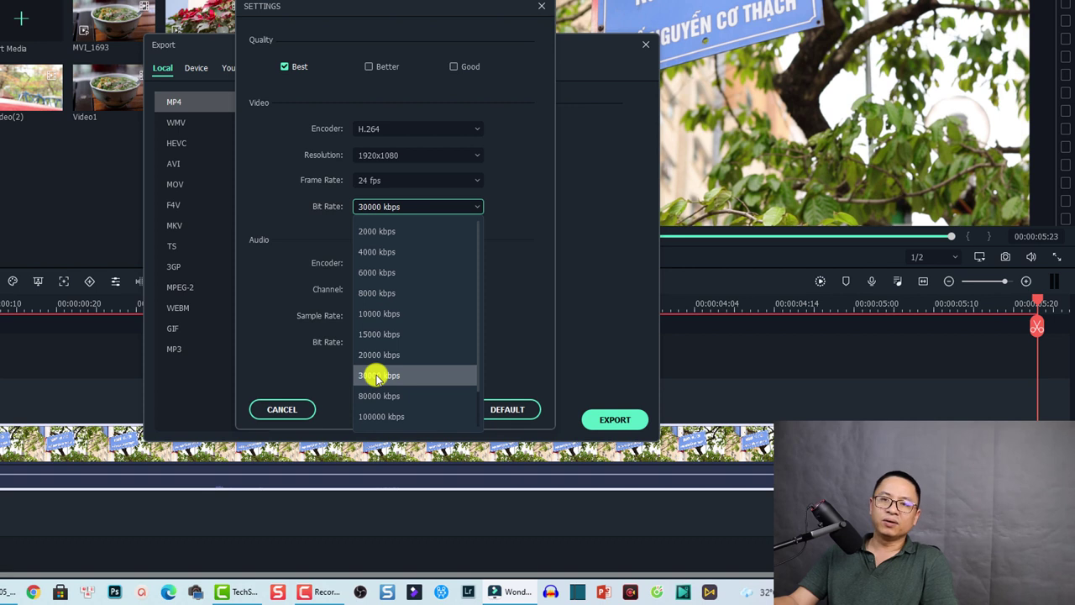
{"action": "left_click", "coordinate": [375, 376]}
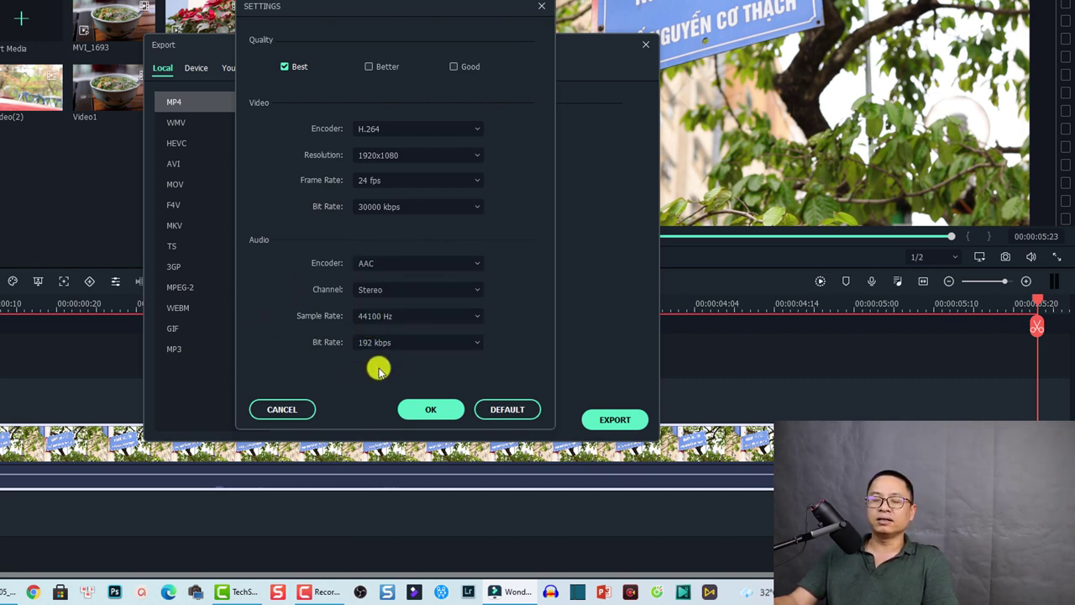
Select a 44100 Hz audio sample rate, check the audio bit rate choices, then accept the settings and close the export dialog.
{"action": "left_click", "coordinate": [420, 315]}
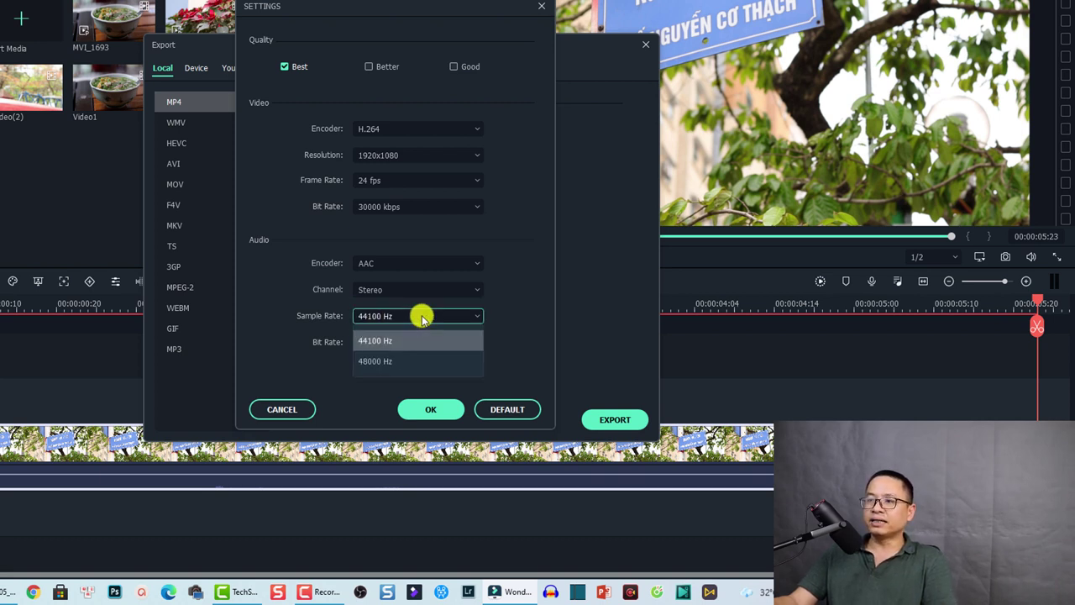
{"action": "left_click", "coordinate": [373, 339]}
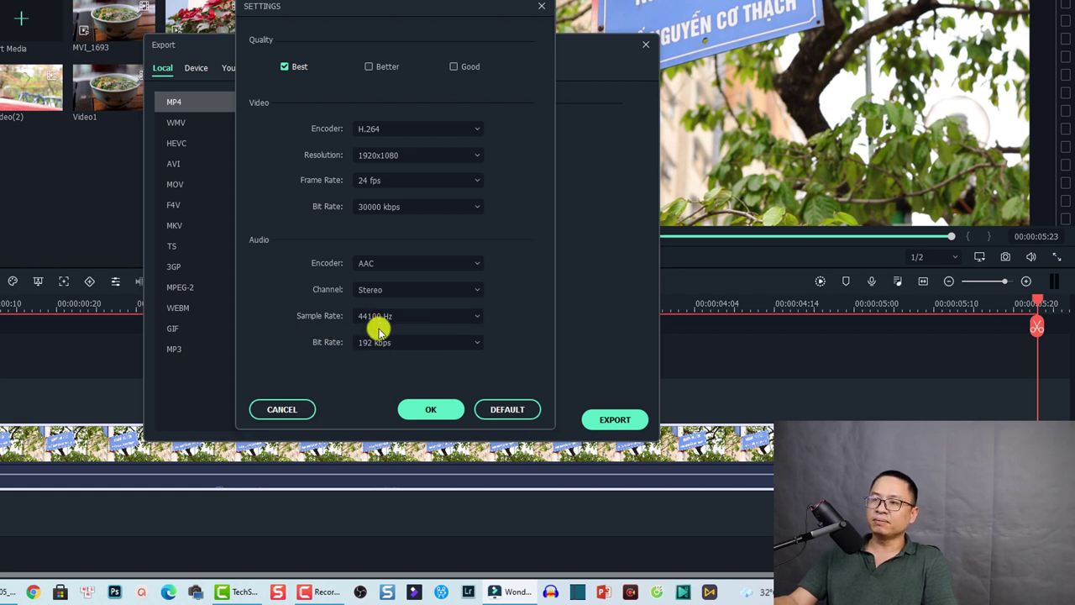
{"action": "left_click", "coordinate": [375, 343]}
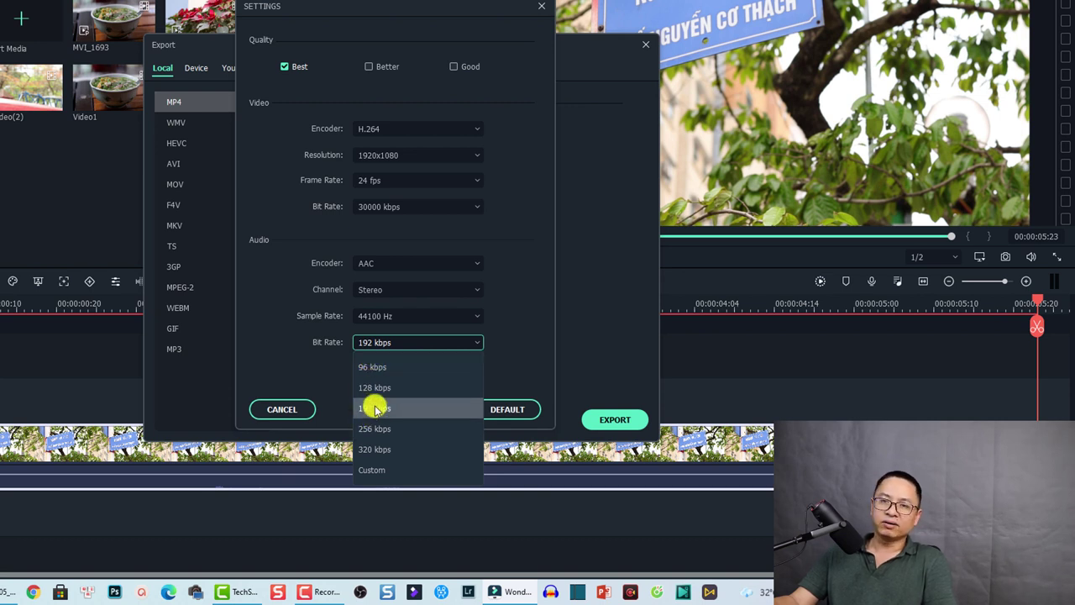
{"action": "left_click", "coordinate": [326, 363]}
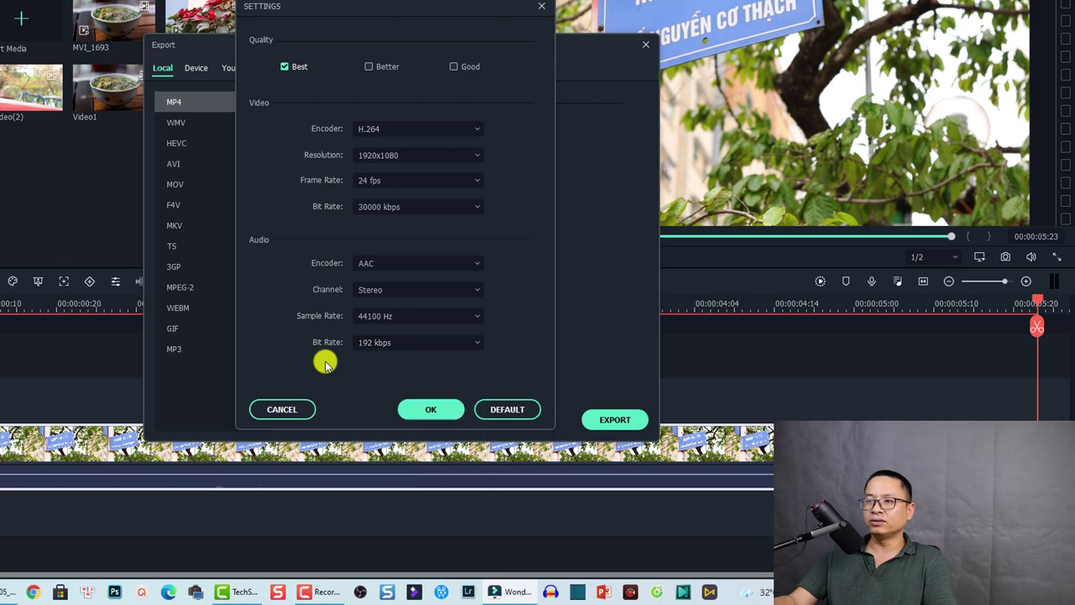
{"action": "left_click", "coordinate": [431, 411]}
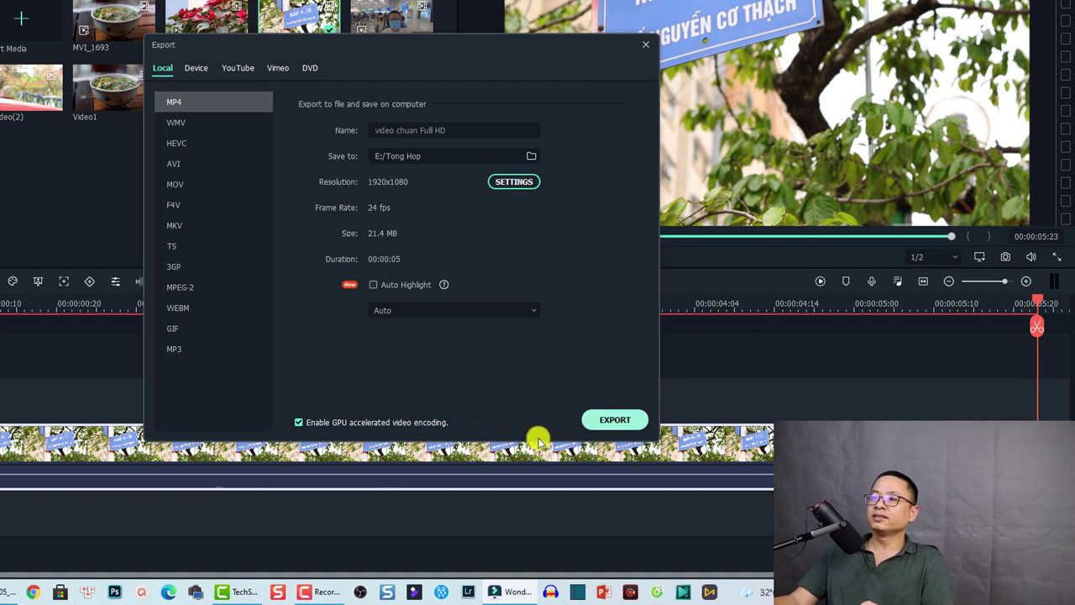
{"action": "key", "text": "Escape"}
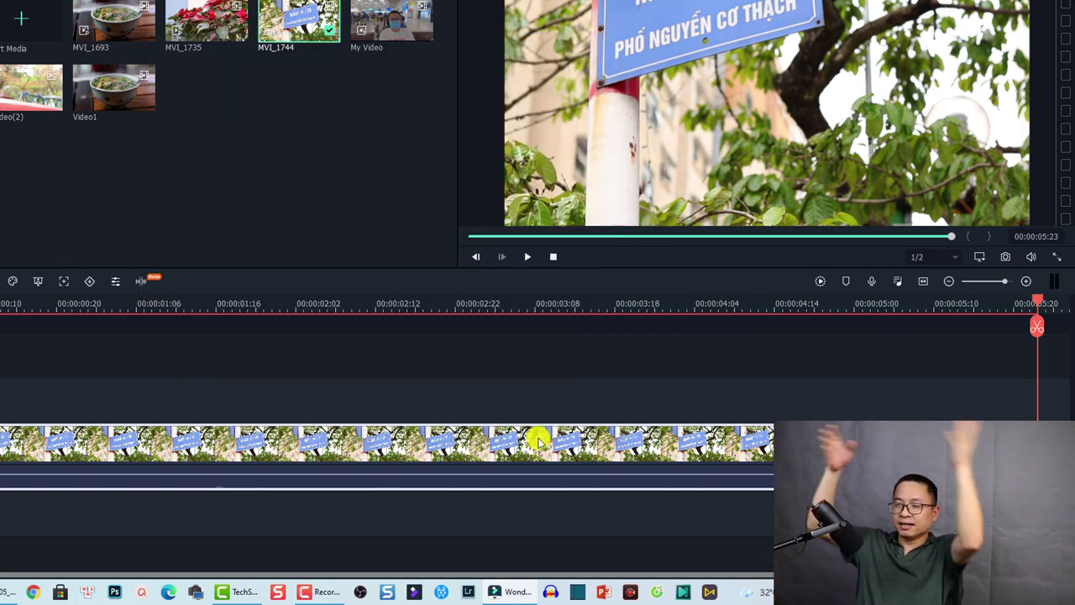